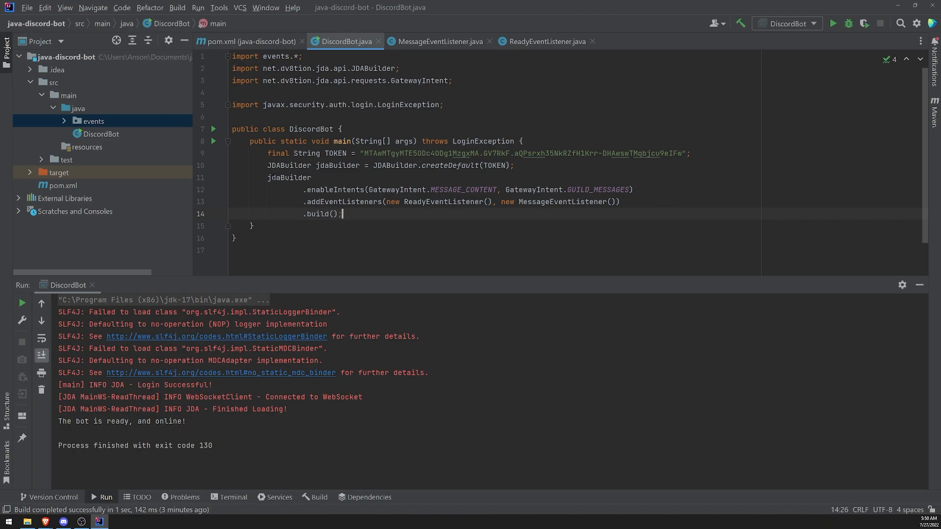
Highlight the JDABuilder chain and its build() call while reviewing them.
click(289, 177)
click(384, 214)
drag(268, 177, 339, 214)
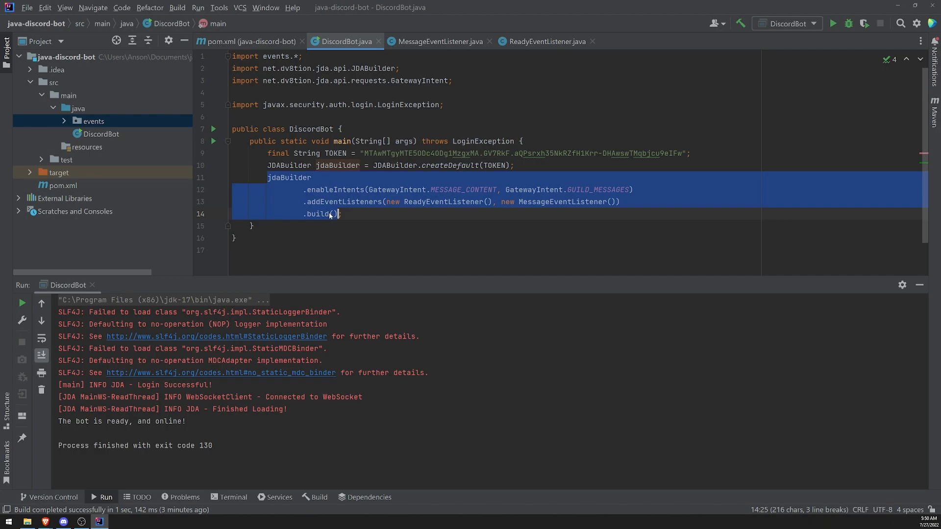
click(355, 214)
drag(302, 214, 339, 214)
click(355, 214)
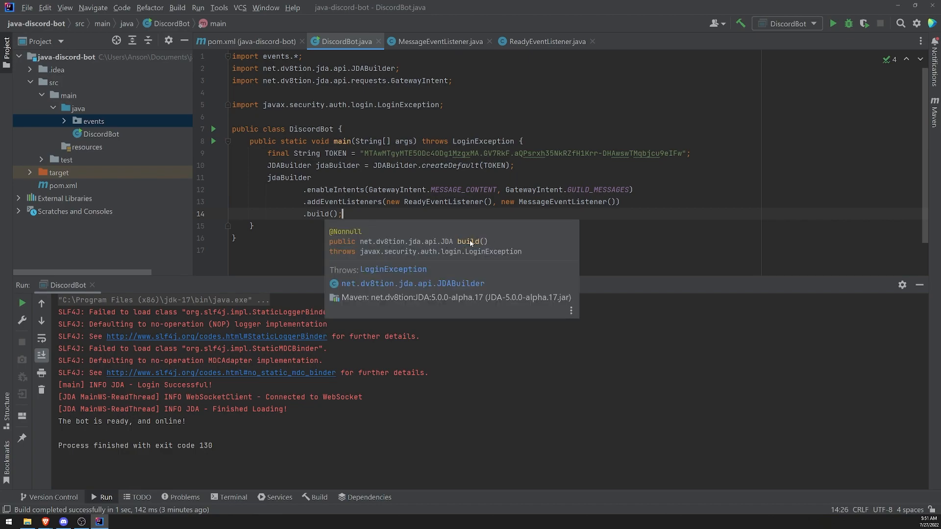
Assign the builder chain result to 'JDA jda' with the JDA import, then start a new line below.
key(Up)
key(Up)
key(Up)
key(Home)
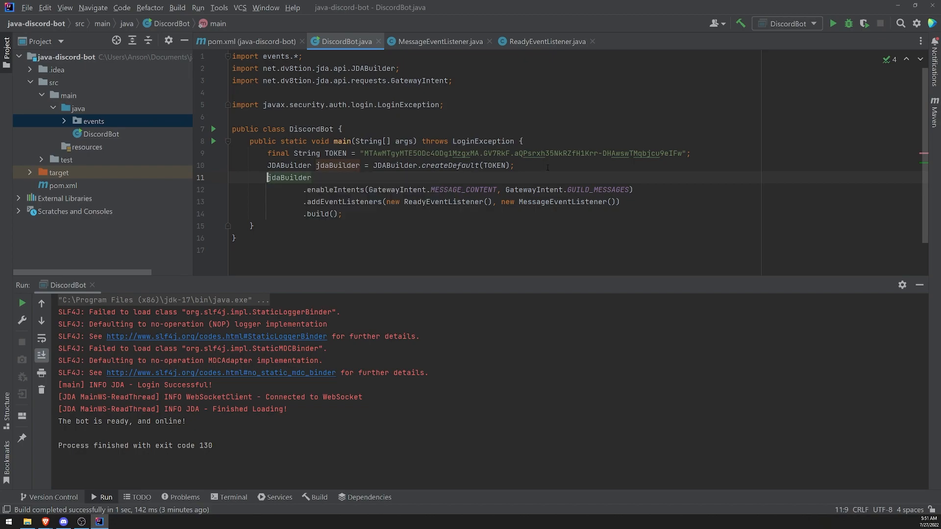
text(JDA)
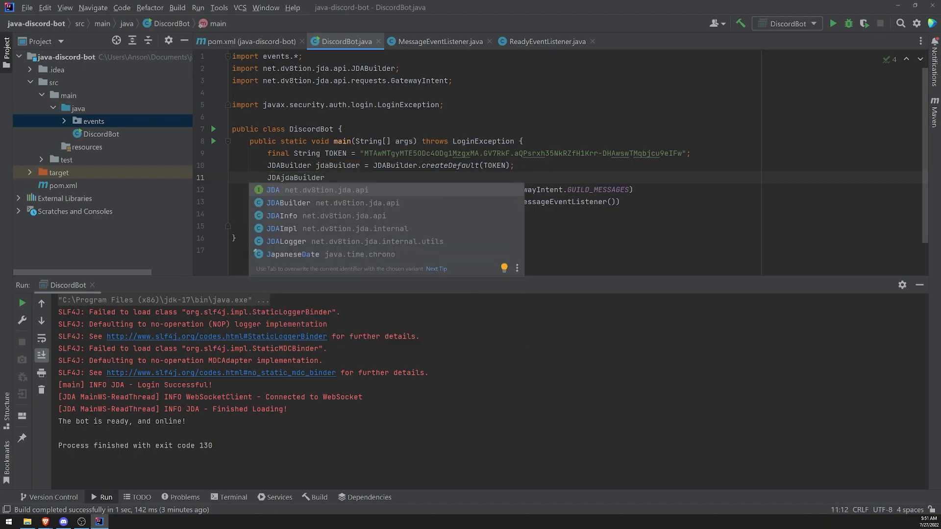
key(Return)
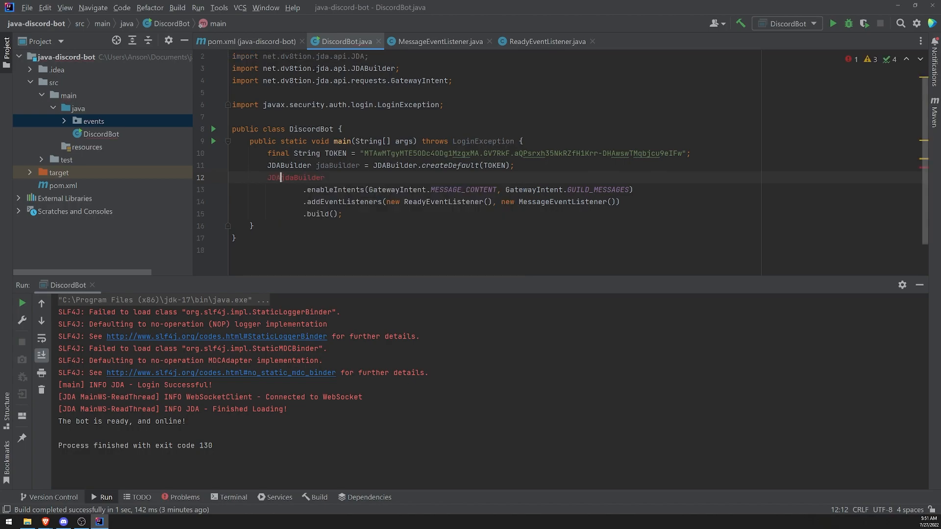
text(jda )
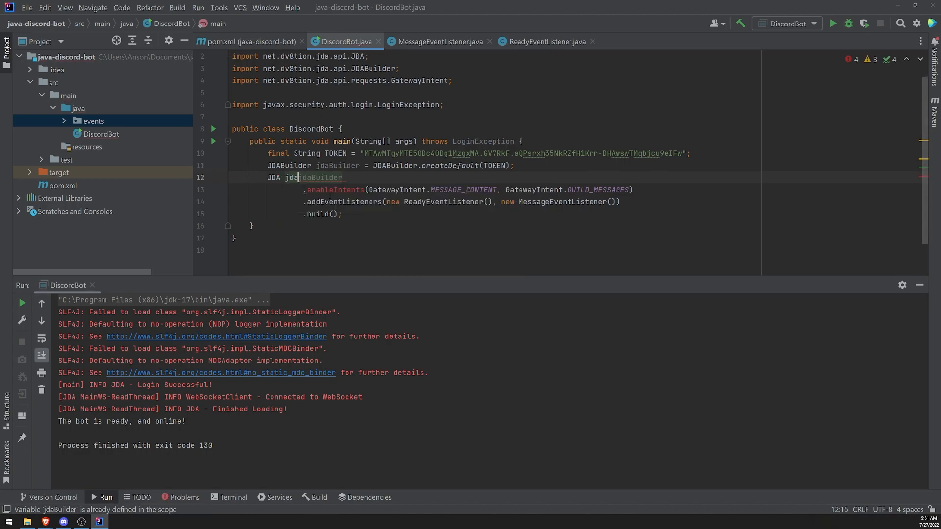
text(=)
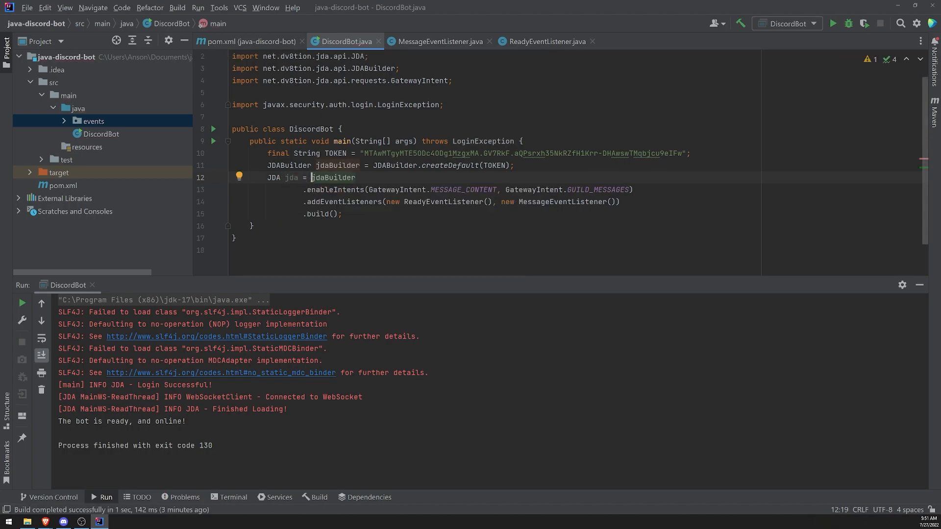
key(Down)
key(Down)
key(Down)
key(End)
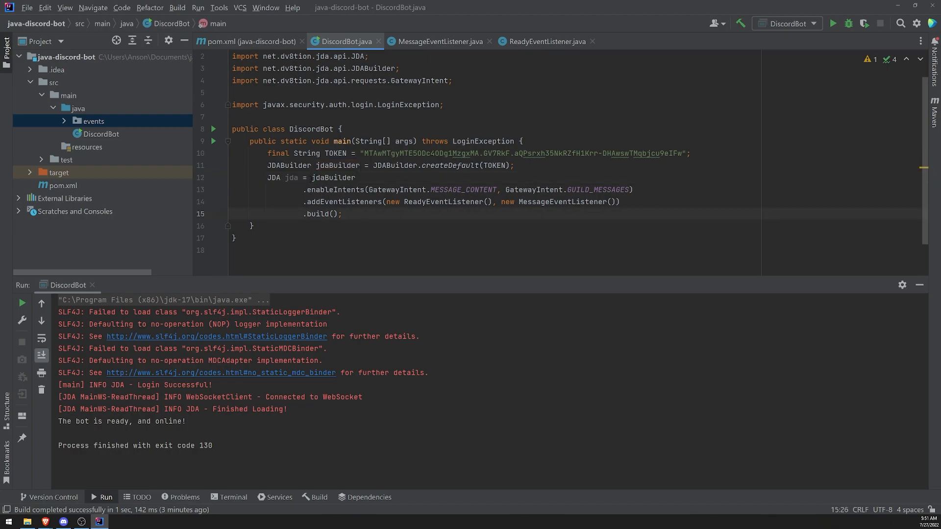
drag(312, 178, 343, 214)
click(342, 215)
key(Return)
key(Return)
text(jda)
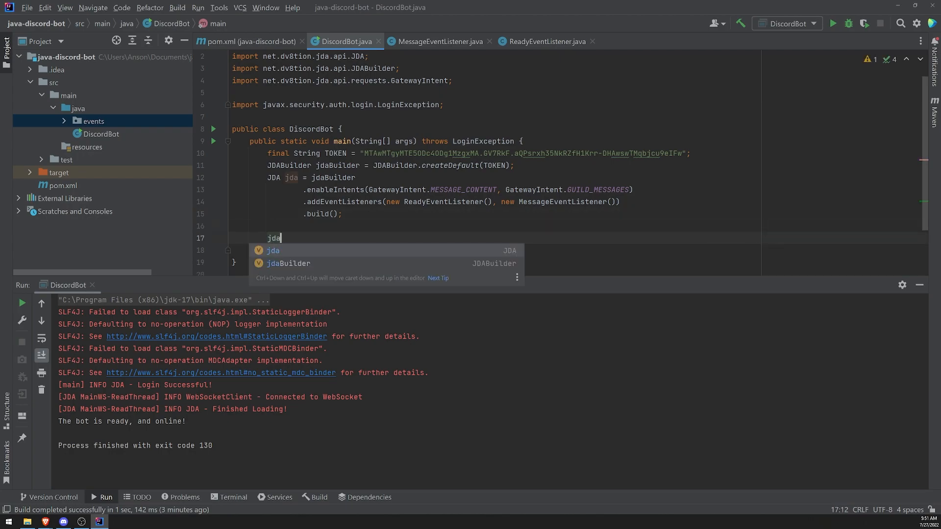
text(.)
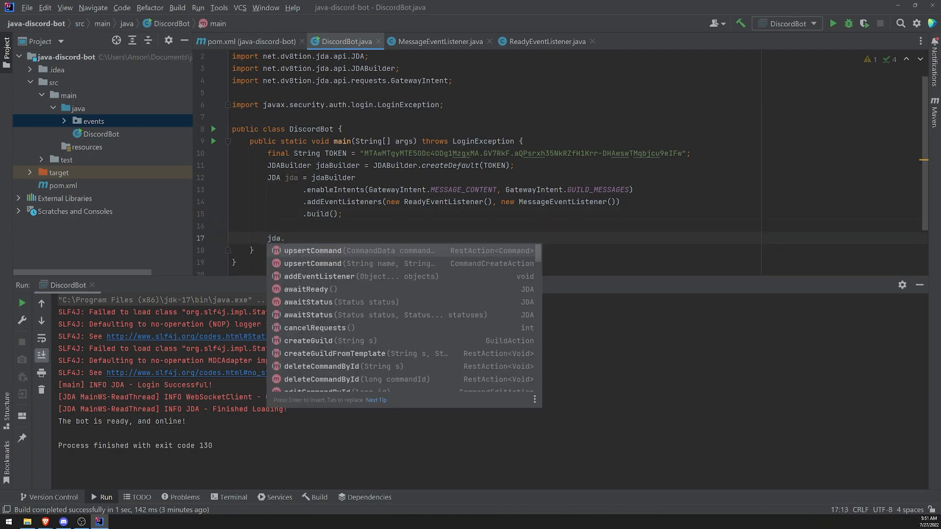
Add jda.upsertCommand("slash-cmd", "This is a slash command") on the new line.
key(Return)
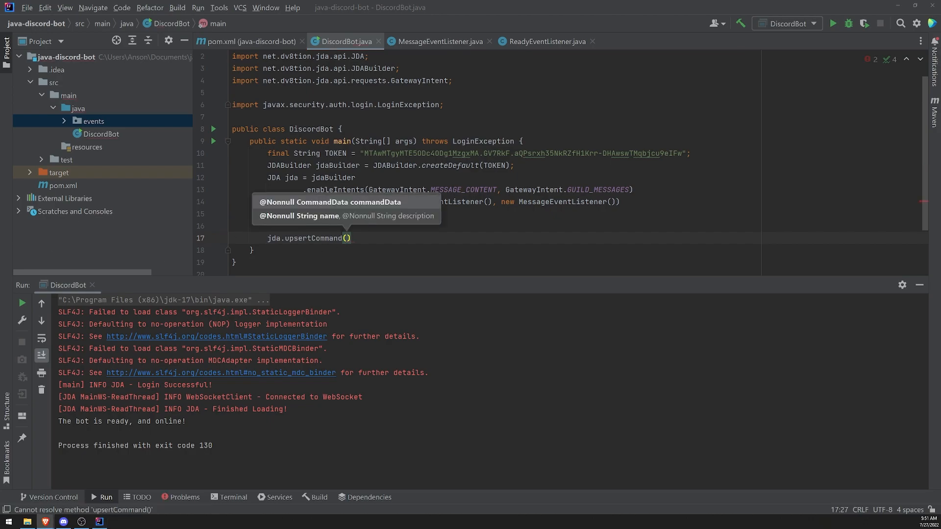
mouse_move(346, 238)
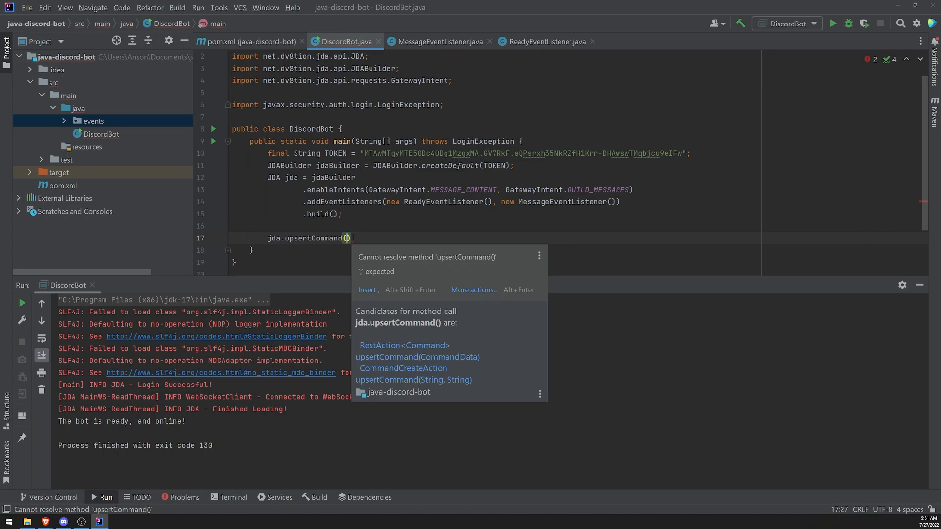
text(")
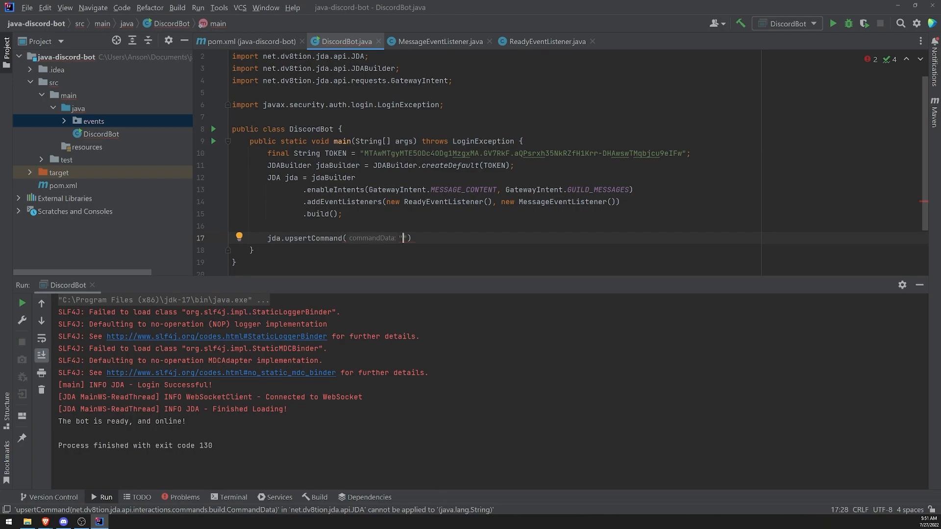
text(slash-cmd)
text(", )
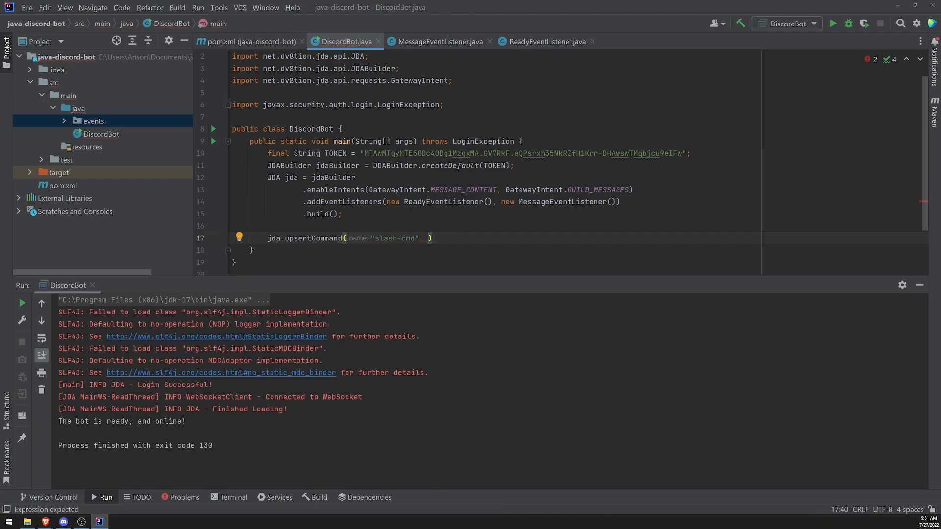
text("This)
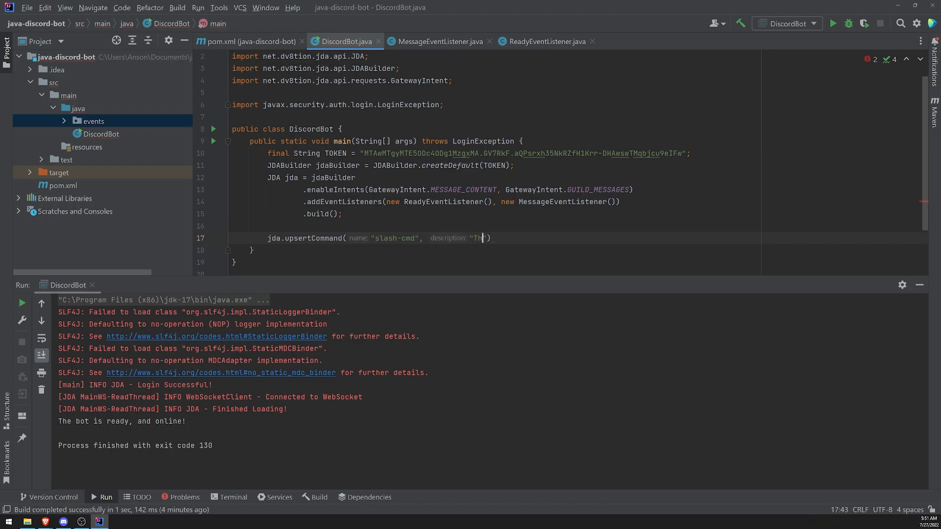
text( is a slash command)
text(")
text().)
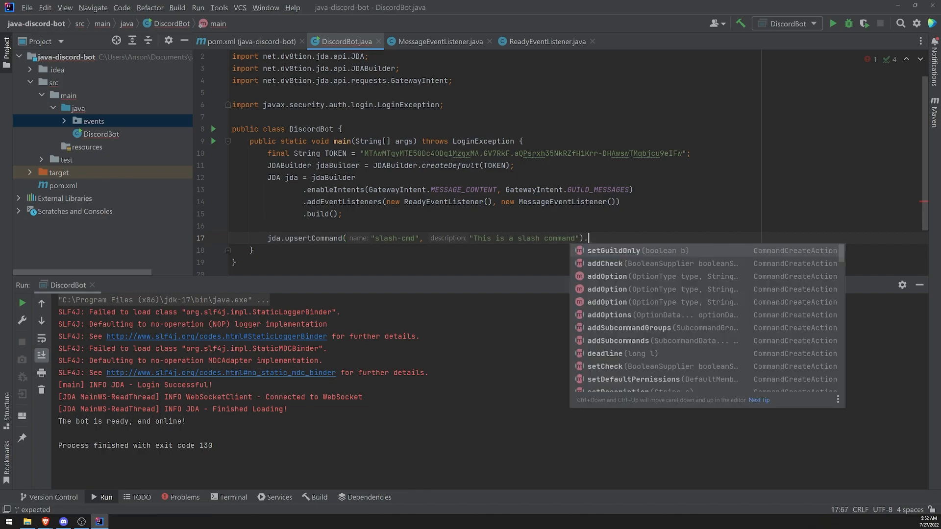
Chain .setGuildOnly(true) onto the slash-cmd registration, deleting and restoring it once.
key(Return)
text(true)
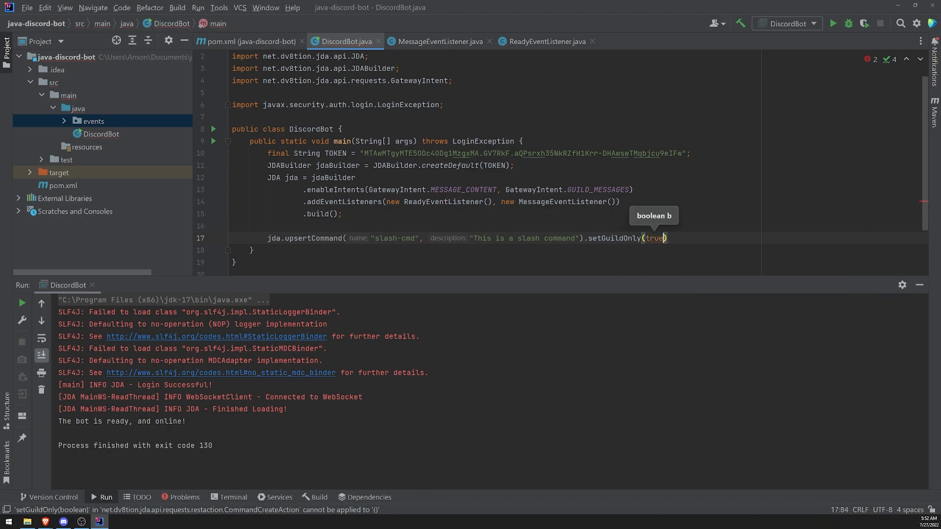
text())
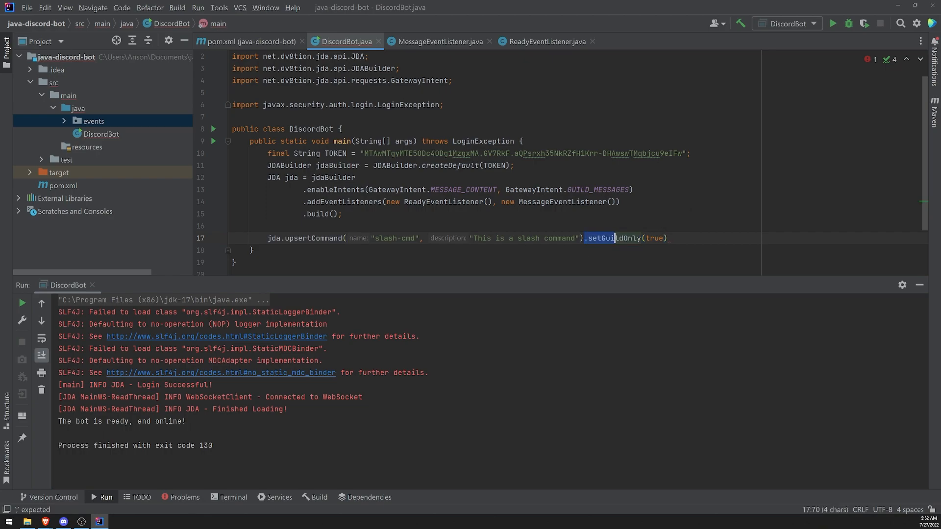
drag(585, 238, 662, 241)
key(BackSpace)
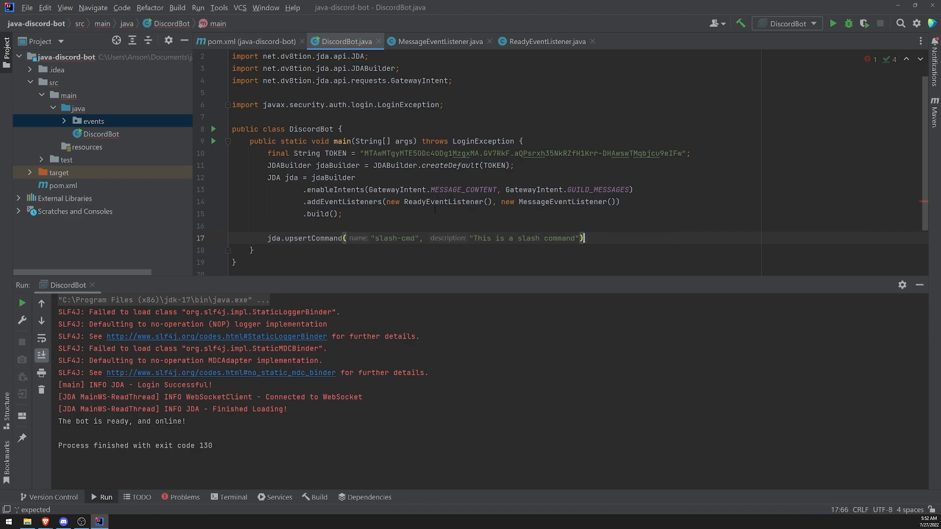
mouse_move(536, 189)
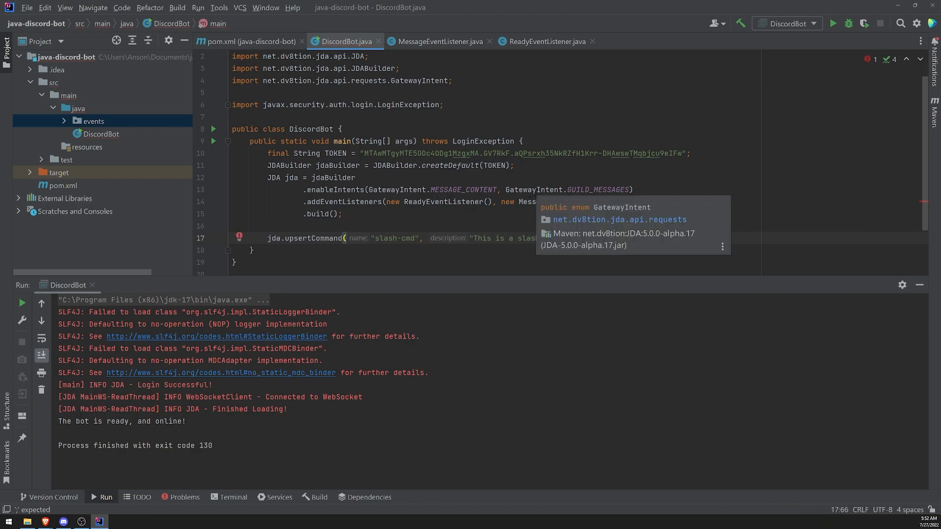
key(ctrl+z)
key(Escape)
text(h command").setGuildOnly(true)
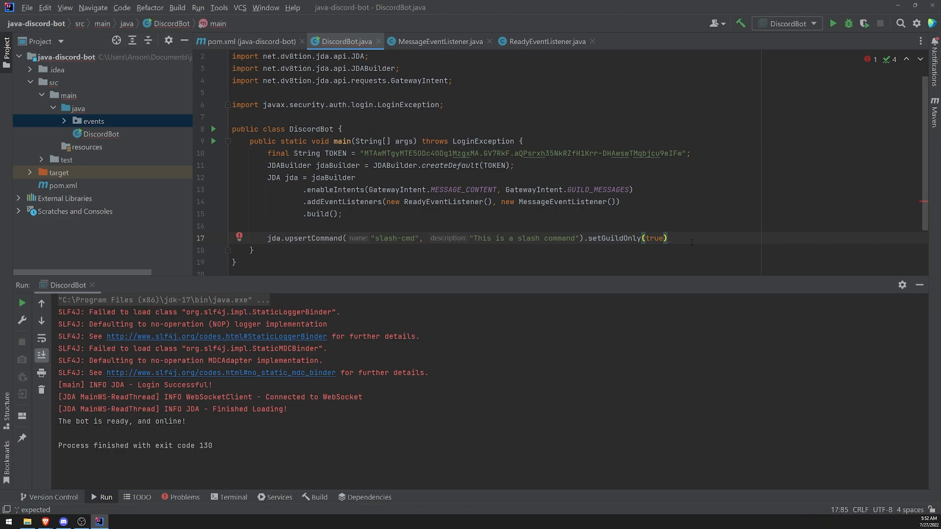
text(.queue)
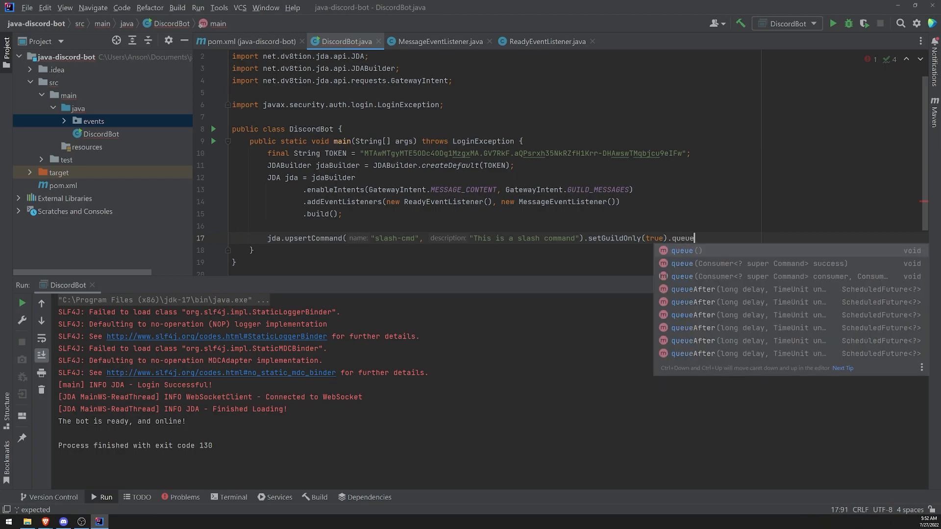
End the slash-cmd registration with .queue(); and rerun the bot.
key(Return)
text(;)
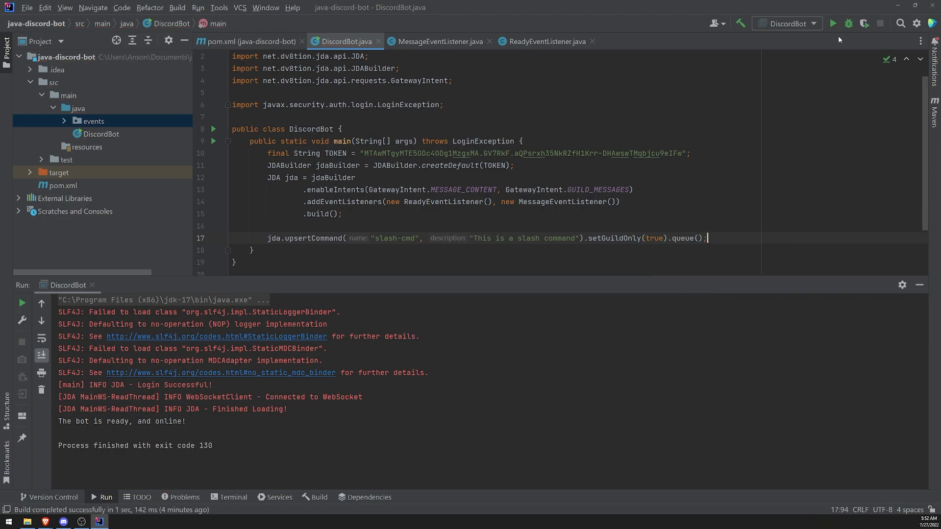
click(832, 24)
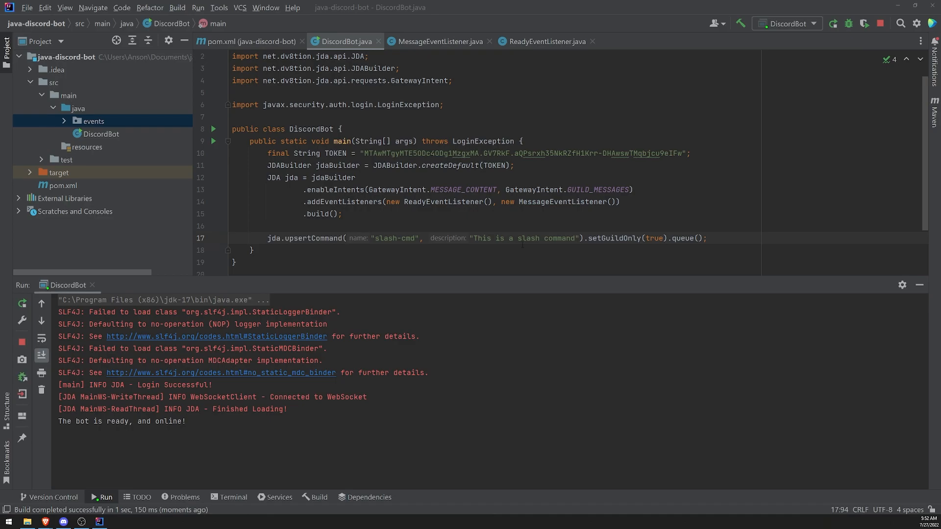
Run /slash-cmd in Discord's #general, see 'The application did not respond', and return to the code.
key(alt+Tab)
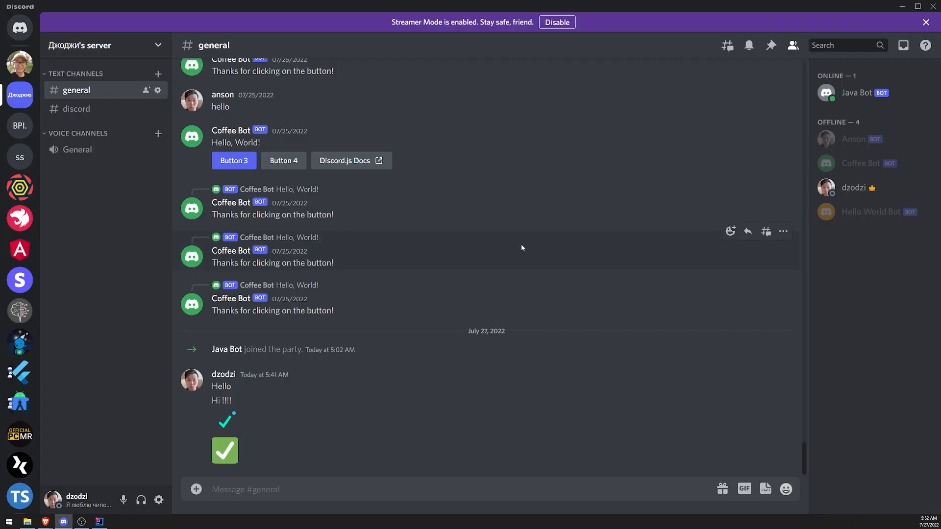
text(/)
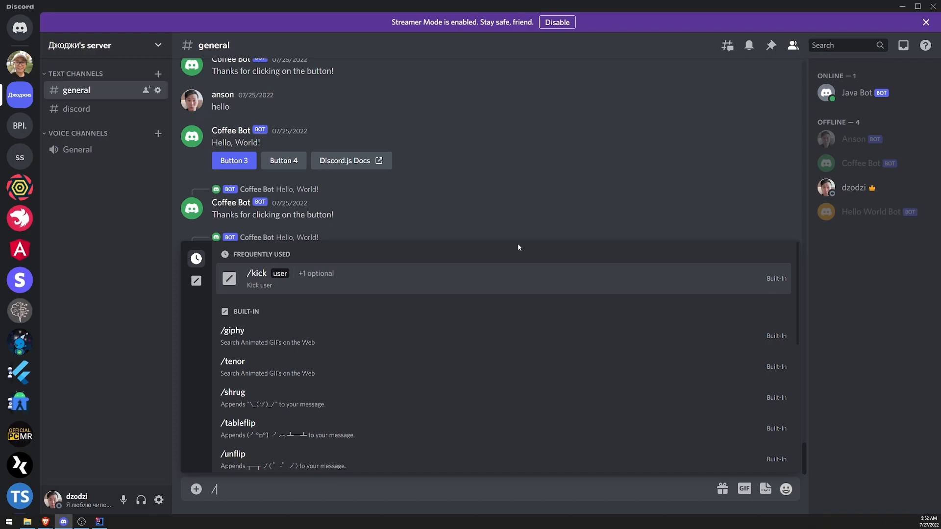
scroll(361, 375, down, 4)
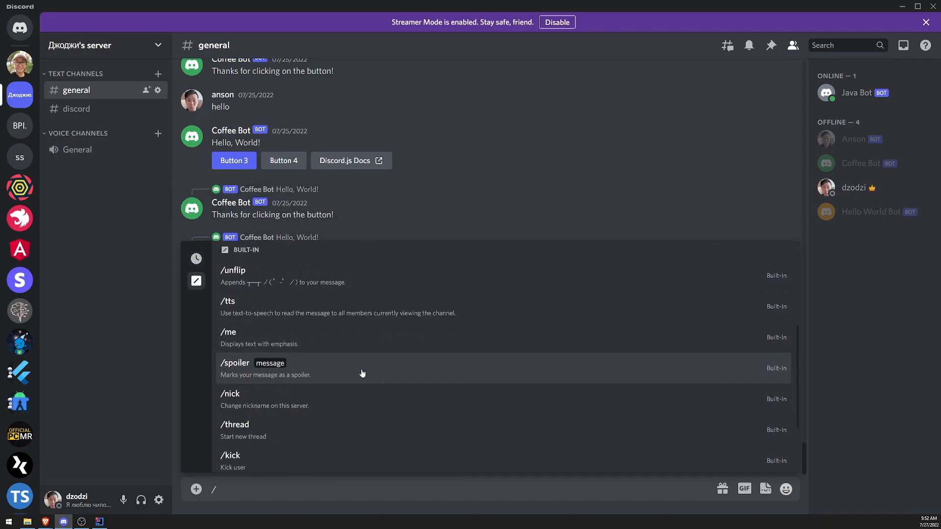
scroll(361, 374, up, 4)
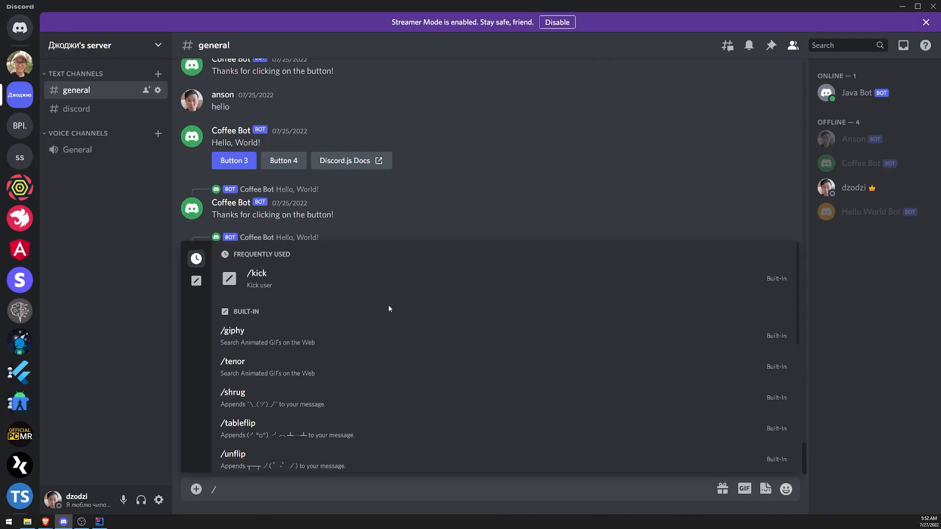
key(alt+Tab)
key(alt+Tab)
text(slash)
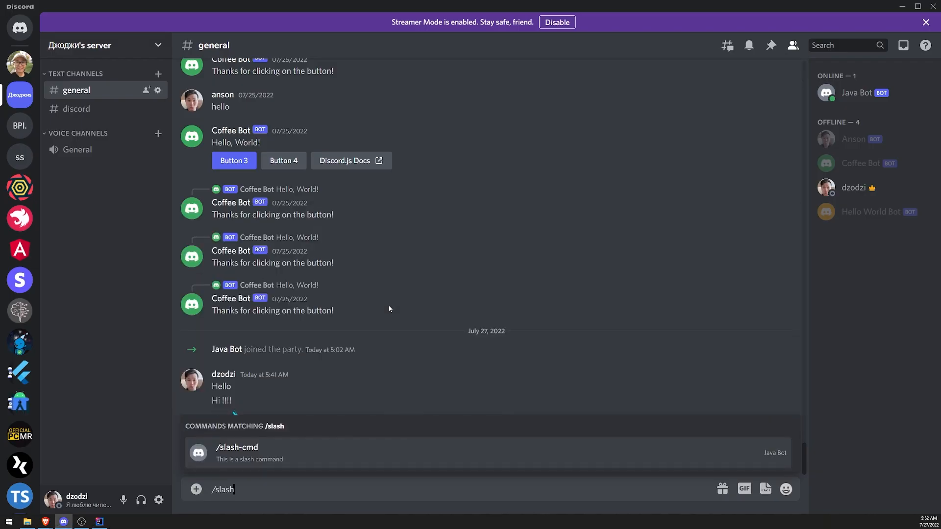
click(236, 459)
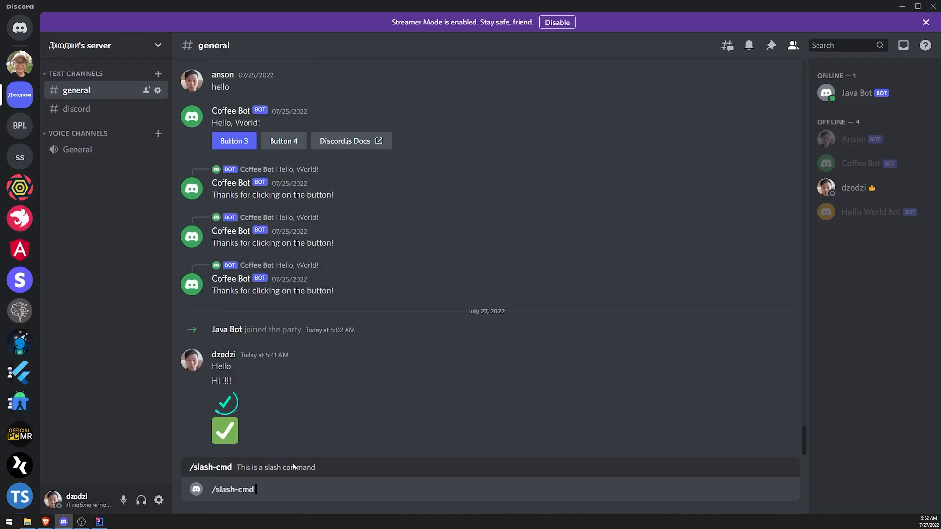
key(Return)
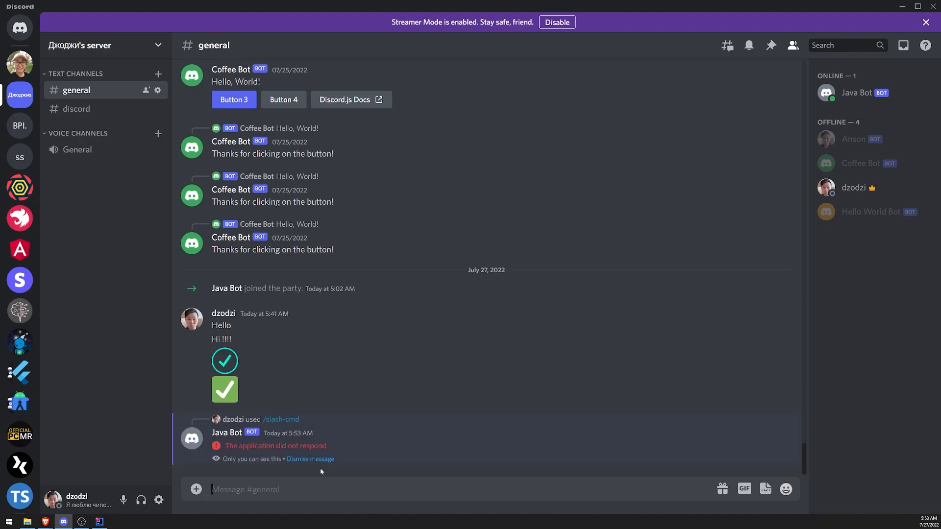
text(/)
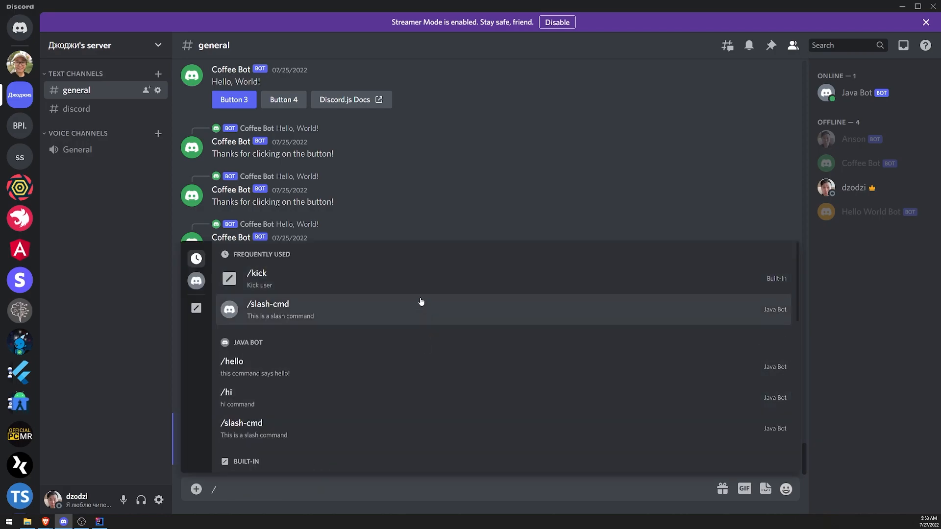
key(BackSpace)
key(alt+Tab)
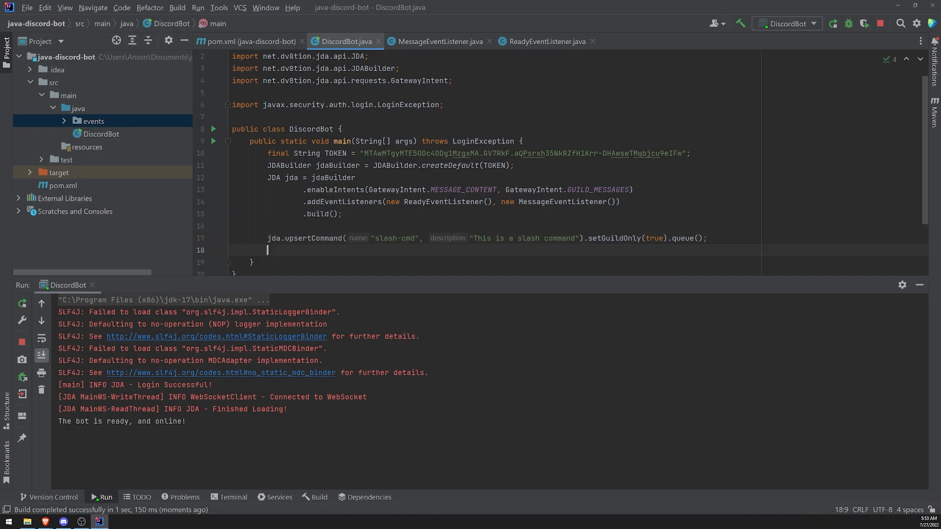
Register a second guild-only command "flash-cards" ("Lists all flash cards set") with .queue().
key(Return)
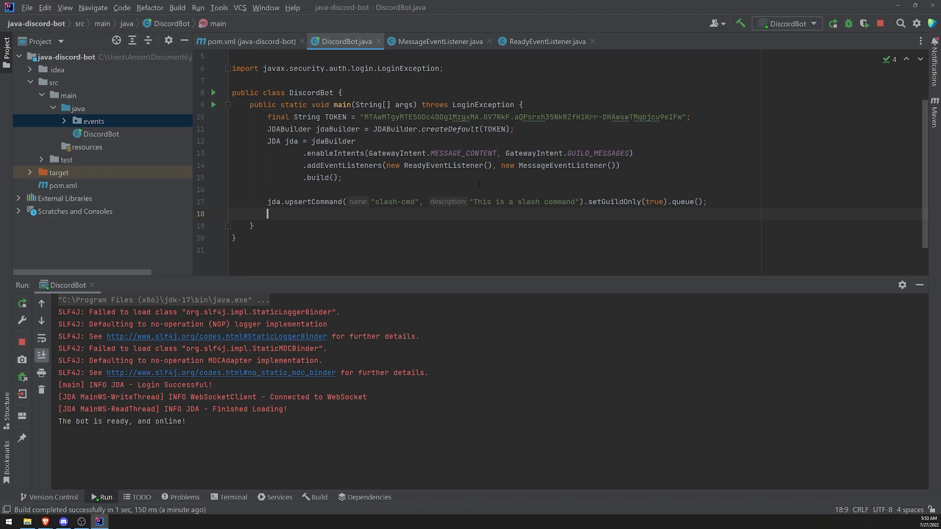
text(jda.)
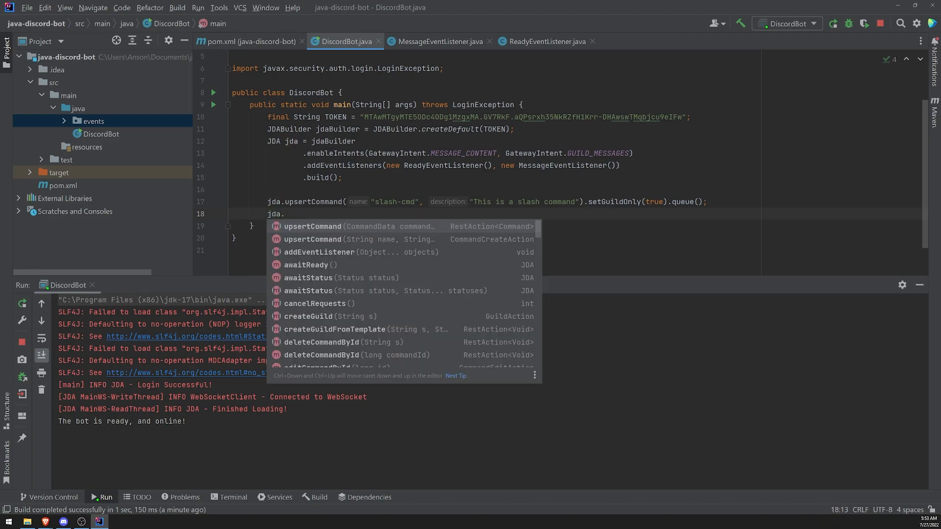
key(Return)
text(")
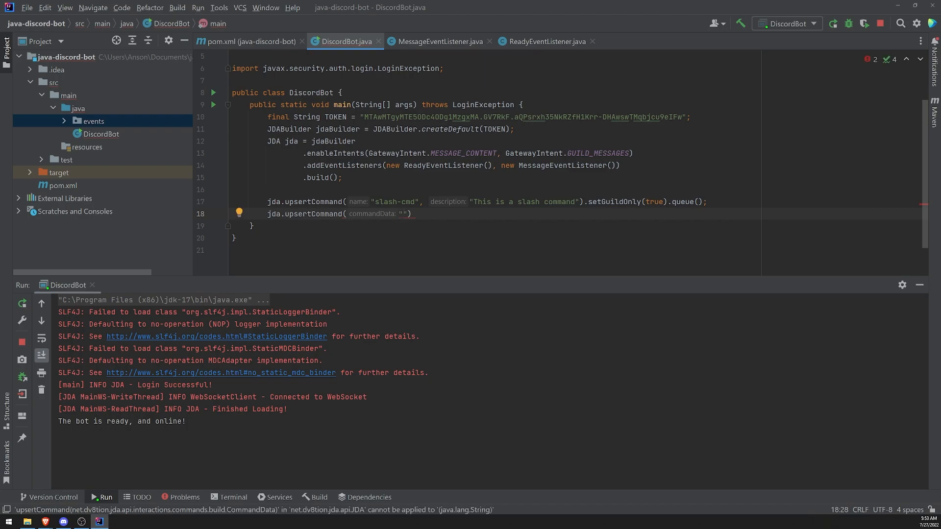
text(flash-)
text(cards)
text(", ")
text(Lists all fl)
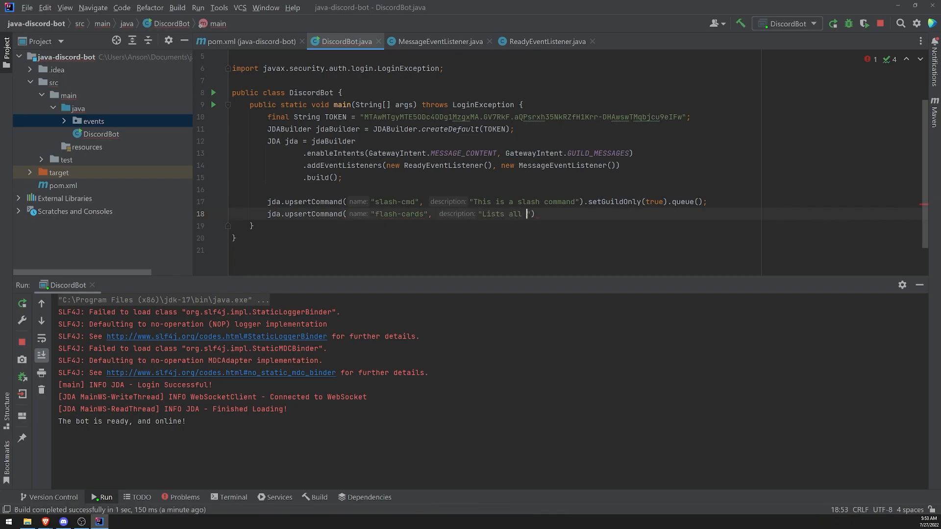
text(ash cards set)
text(").)
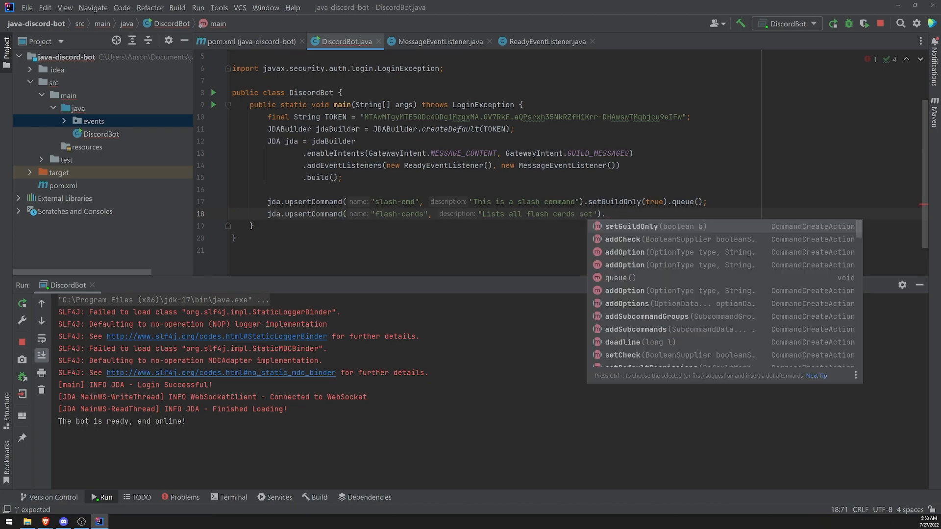
key(Return)
text(true).queue)
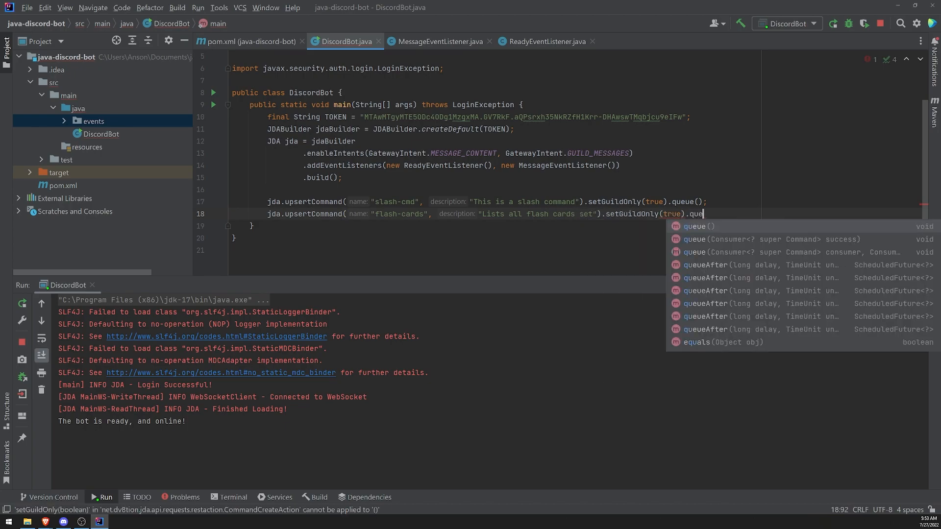
key(Return)
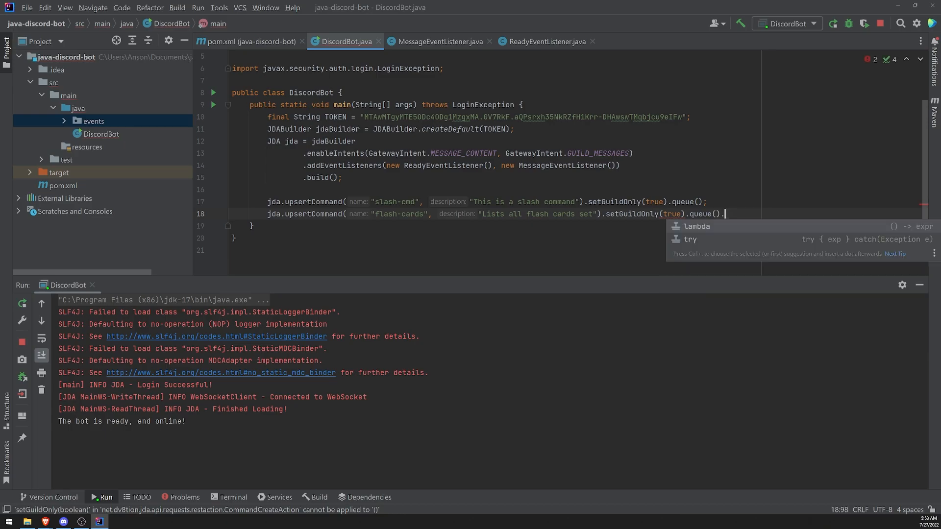
text(;)
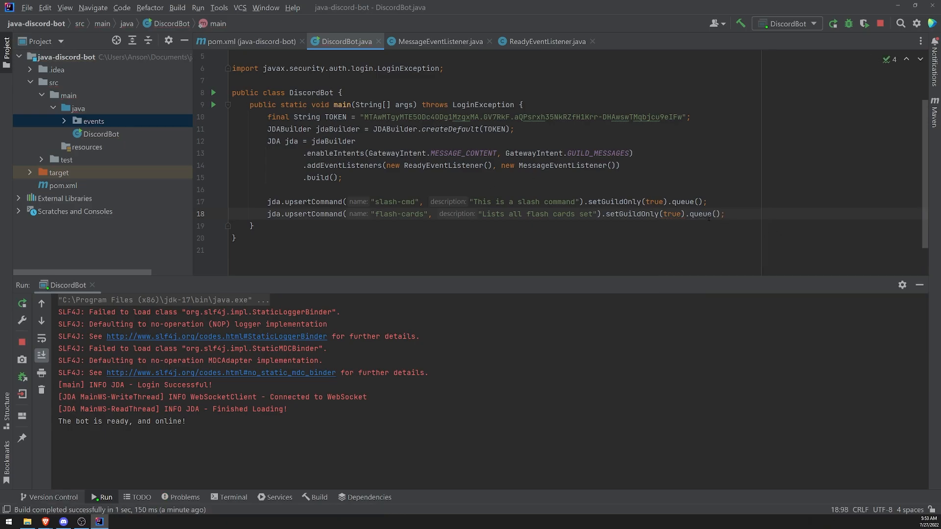
Restore the semicolon ending line 17, restart the bot, and switch to Discord.
key(Up)
key(Up)
key(Down)
key(BackSpace)
text(.)
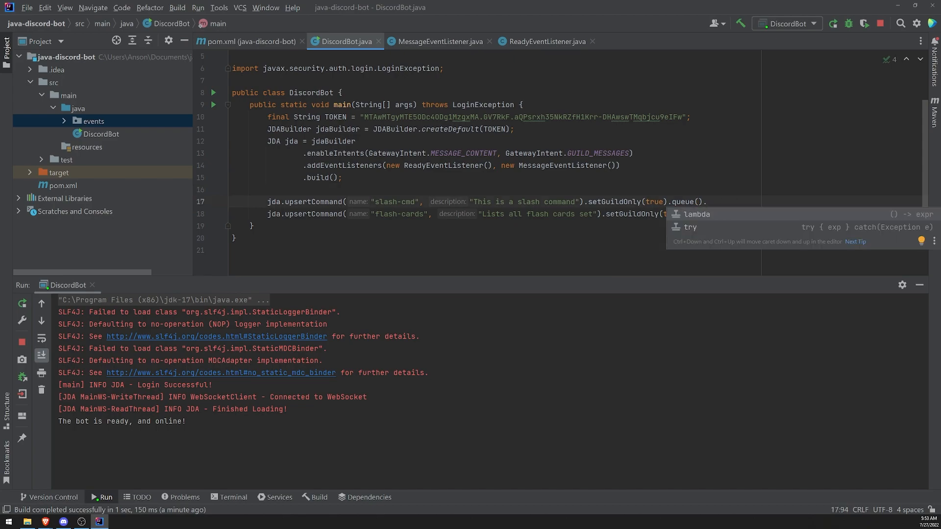
key(BackSpace)
text(;)
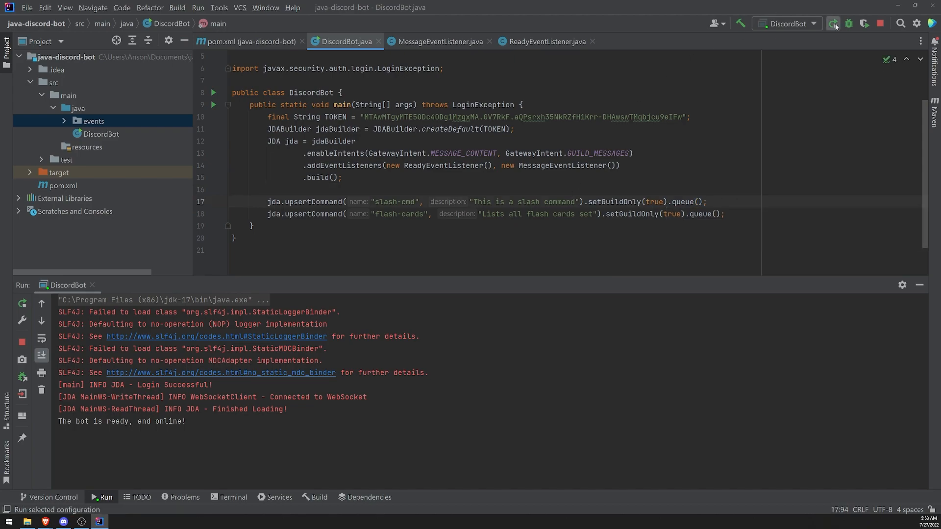
key(shift+F10)
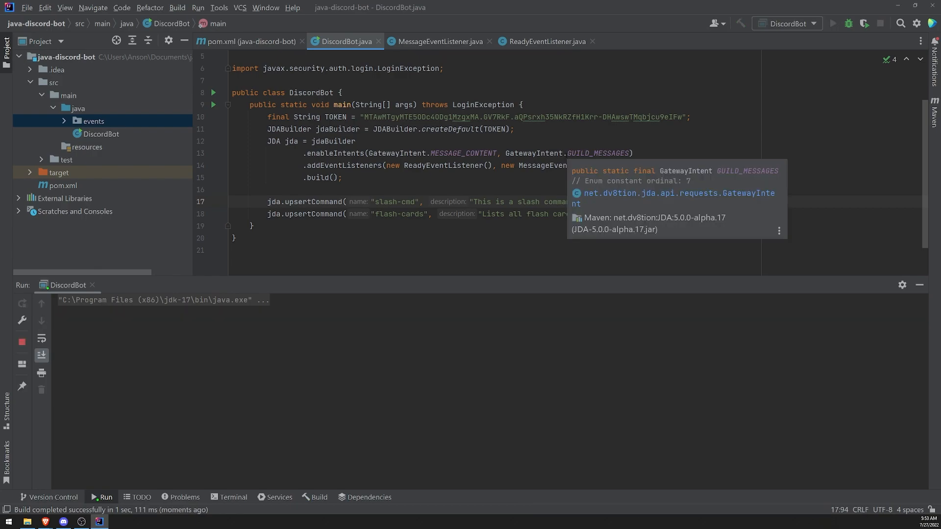
click(425, 189)
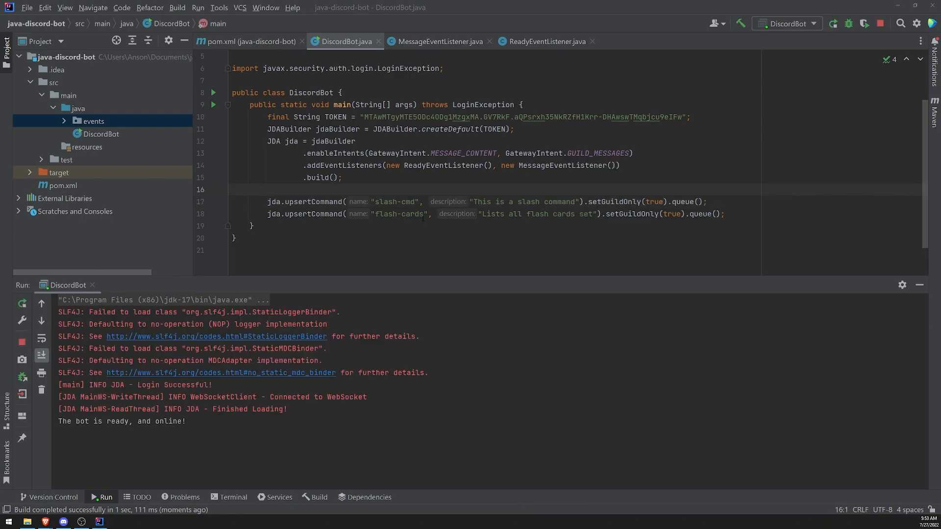
key(alt+Tab)
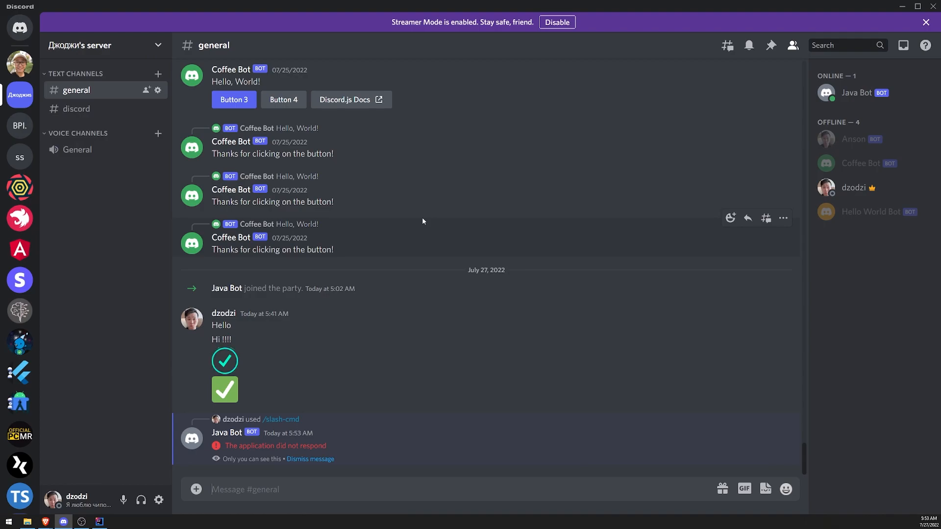
text(/)
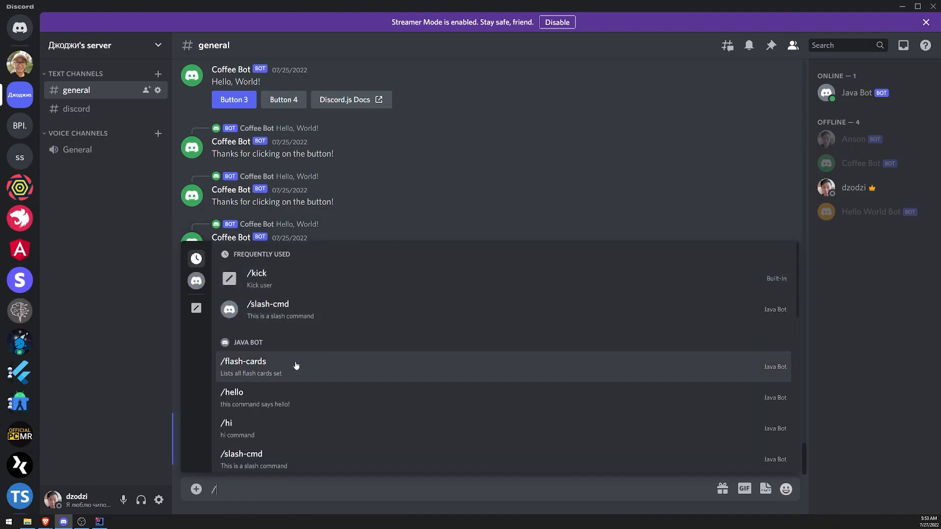
scroll(274, 369, down, 2)
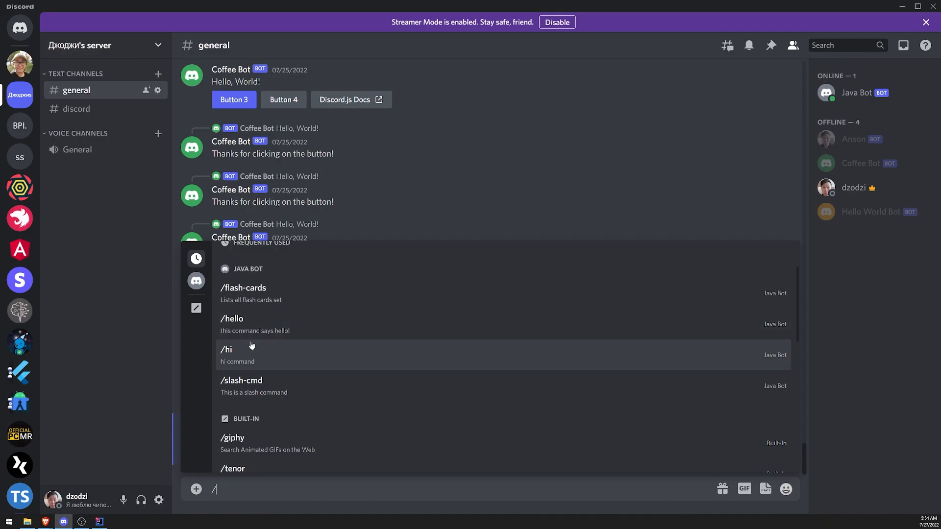
scroll(288, 360, up, 1)
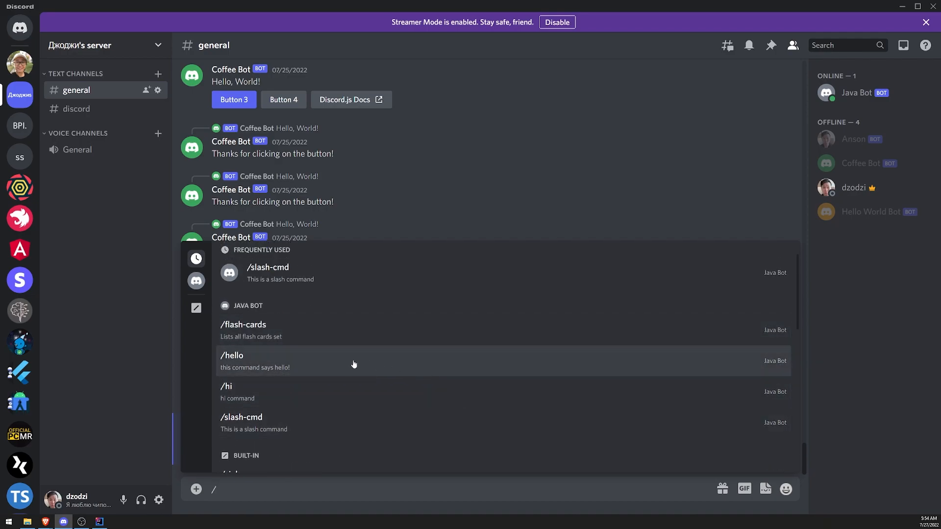
Pick Java Bot's /flash-cards from Discord's command list into the message box.
click(253, 341)
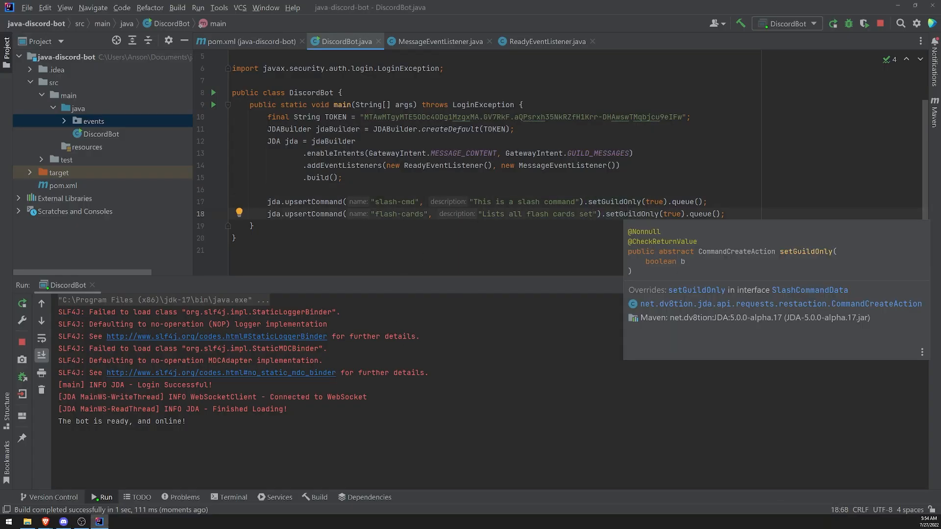
Shorten the flash-cards description to "Lists all flash cards" and restart the bot.
key(BackSpace)
key(BackSpace)
key(BackSpace)
key(BackSpace)
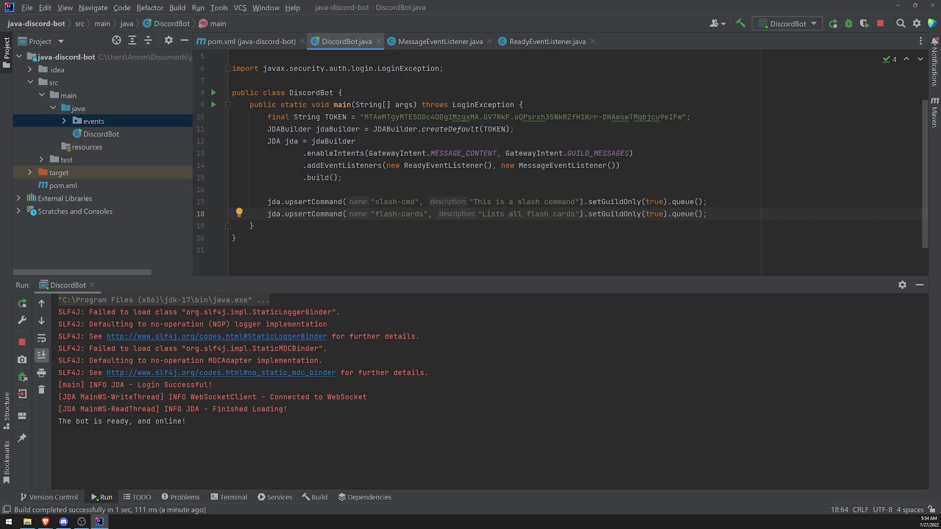
click(581, 178)
click(880, 24)
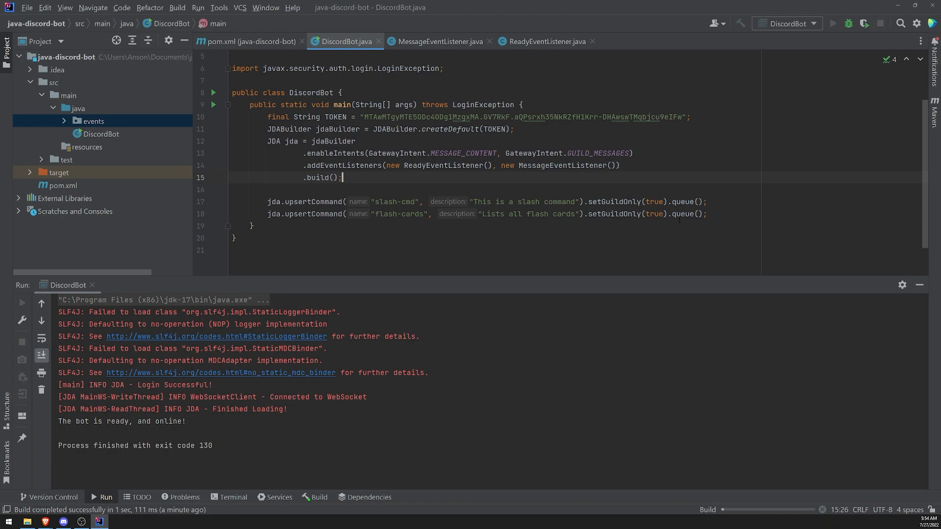
key(shift+F10)
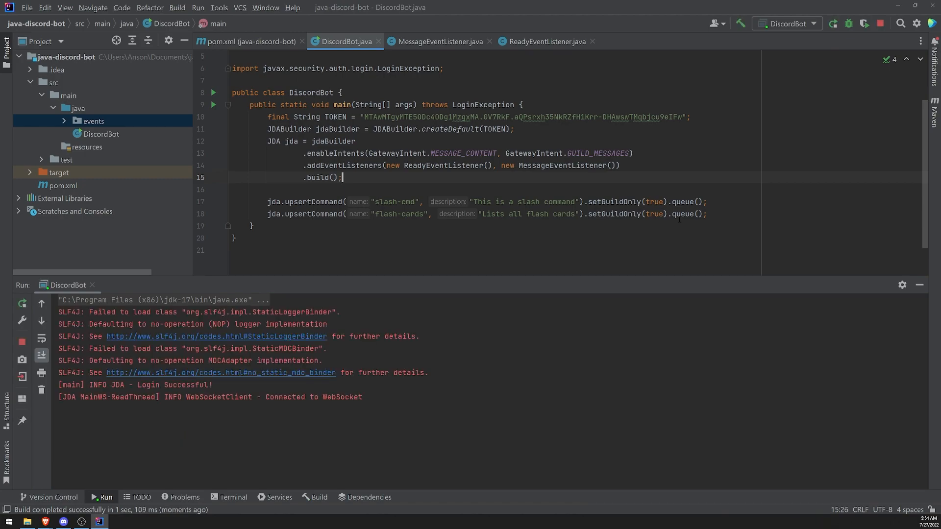
Check the updated /flash-cards suggestion in Discord, then clear the message box.
key(alt+Tab)
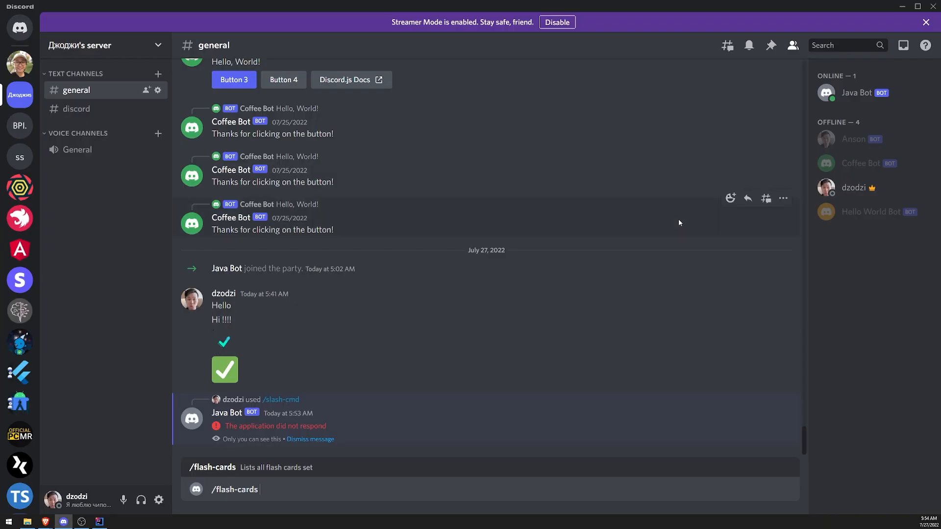
key(Tab)
key(BackSpace)
text(/)
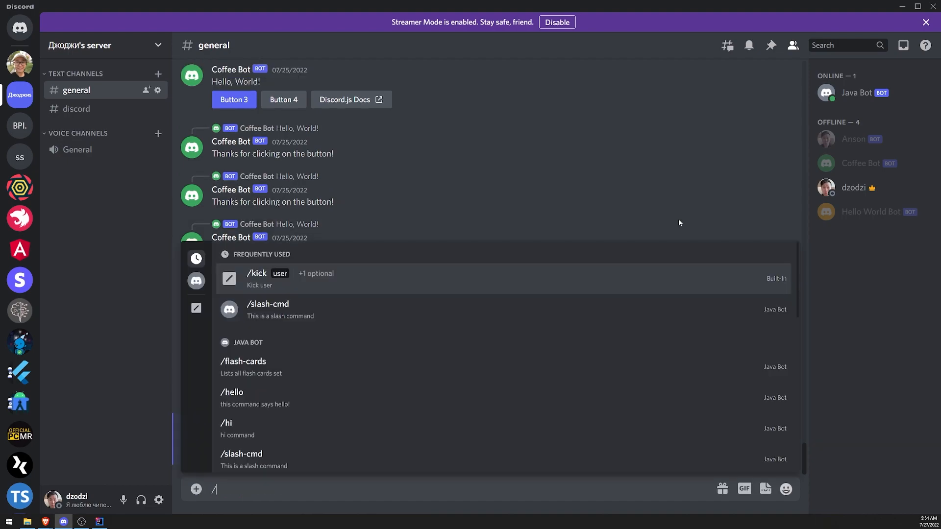
text(flash)
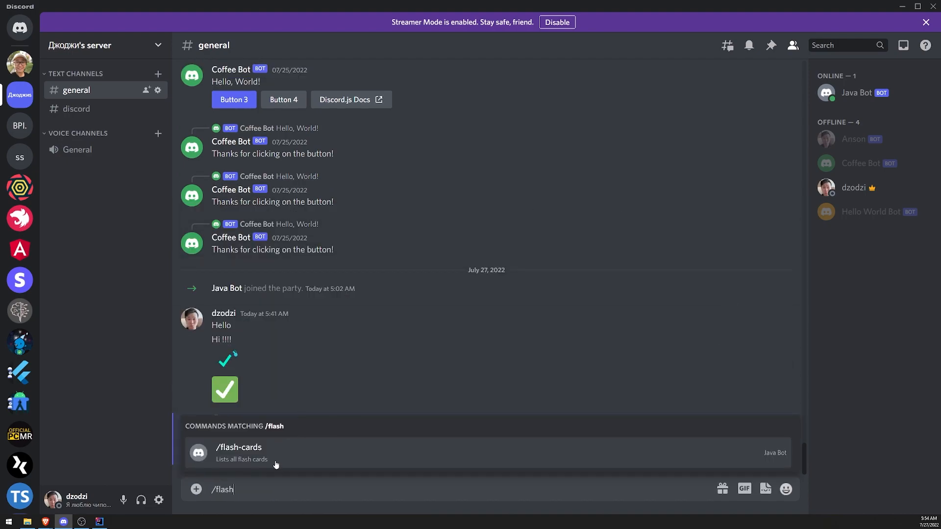
Register a global "quiz" command ("Gives you a random quiz") with setGuildOnly(false).queue();.
key(alt+Tab)
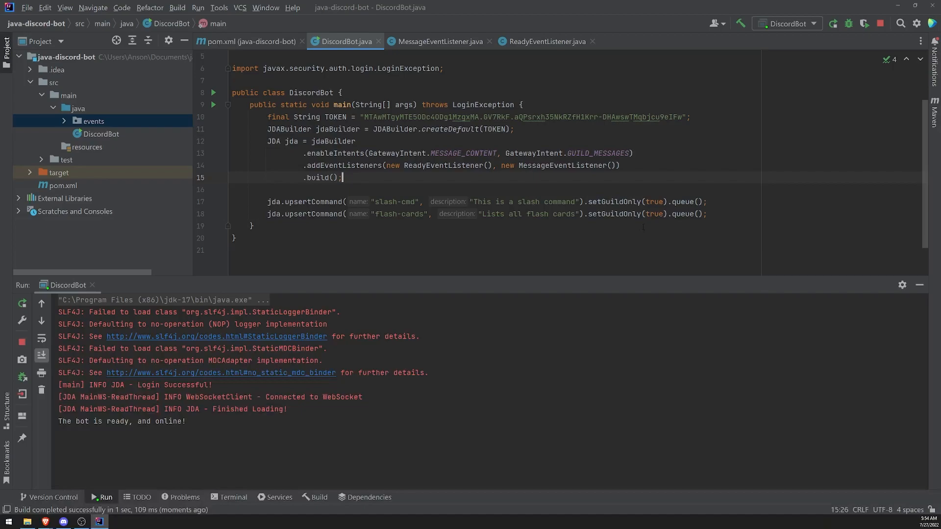
click(657, 212)
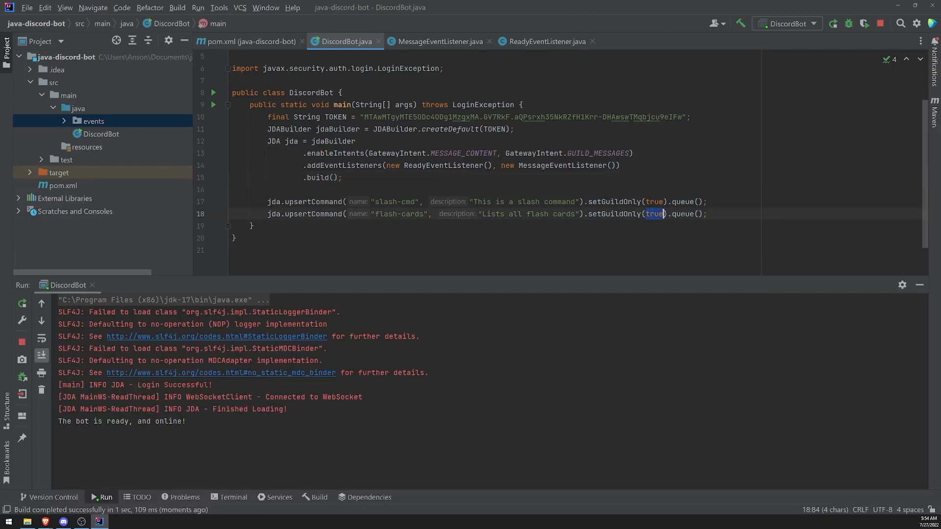
click(721, 213)
key(Return)
text(jd)
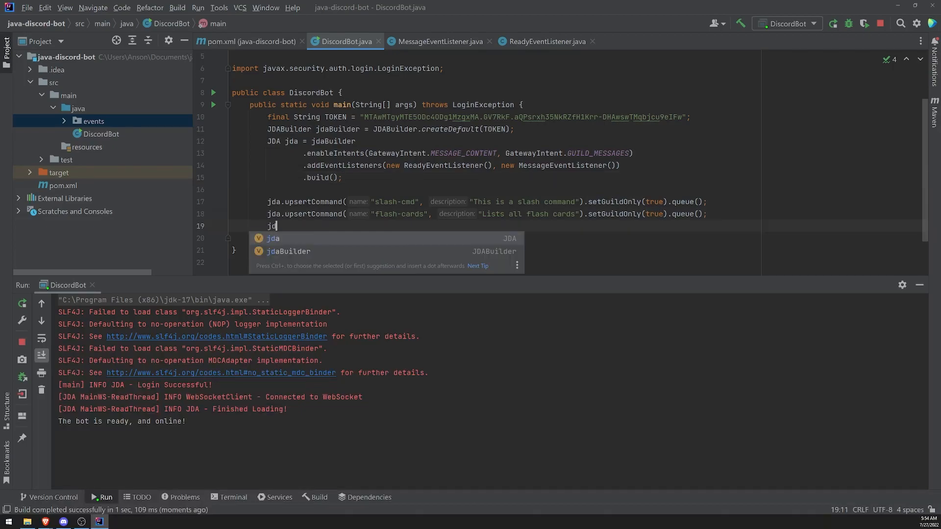
text(a.upset)
key(BackSpace)
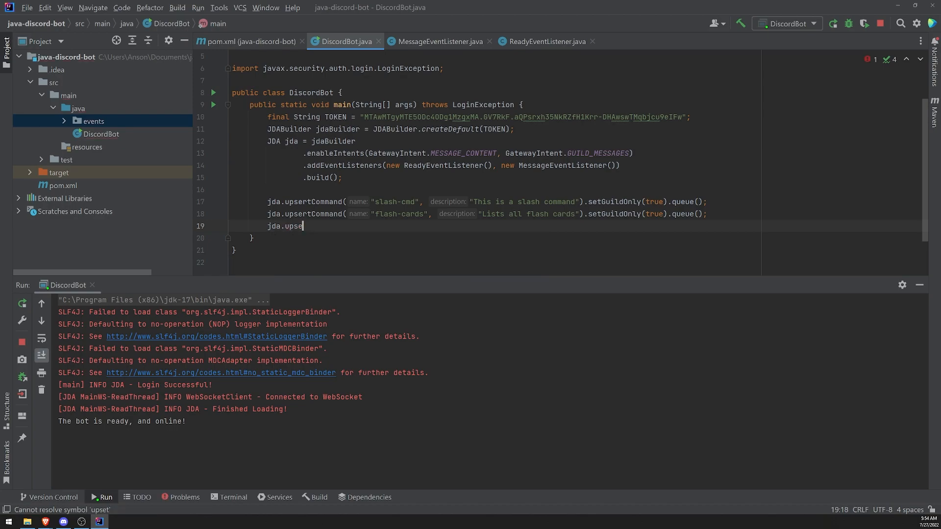
text(rtC)
key(Return)
text(")
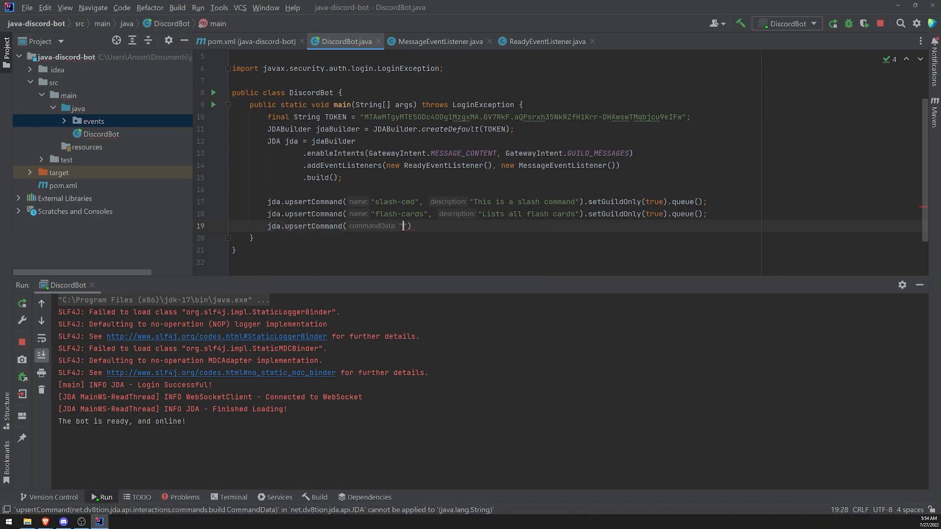
text(quiz)
text(", ")
text(Give)
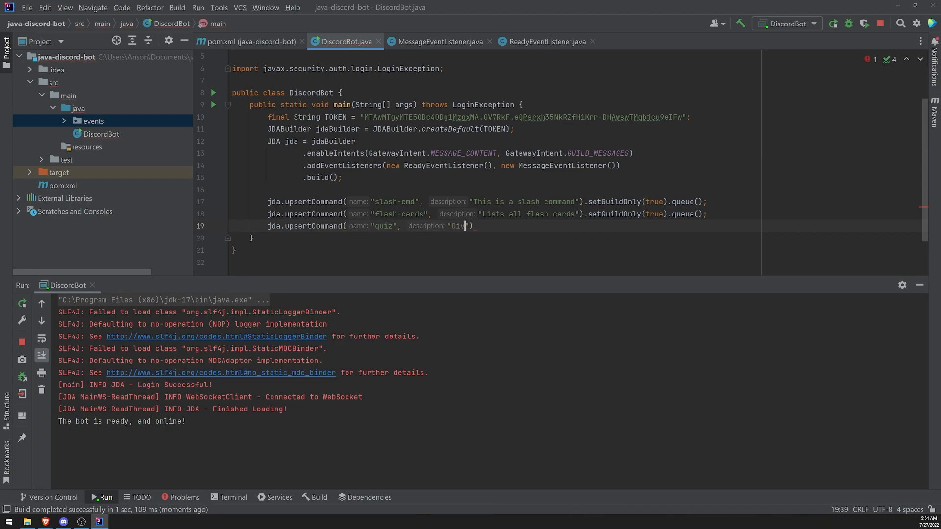
text(s you a random)
text( quiz").)
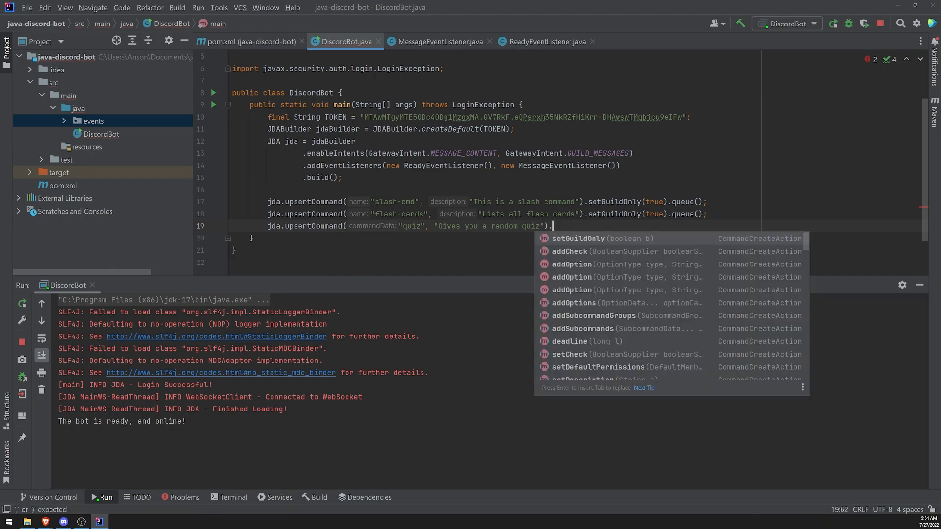
text(setG)
key(Return)
text(fals)
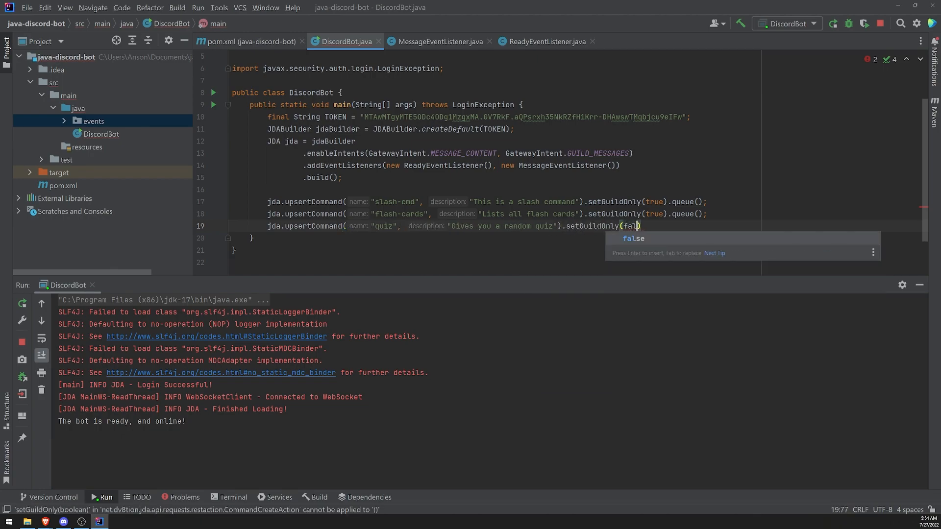
text(e).)
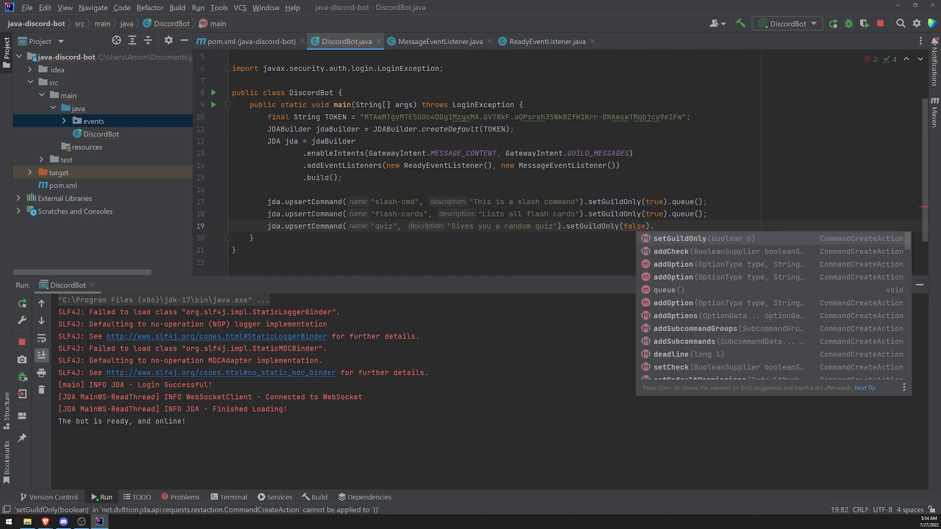
text(queue)
key(Return)
text(;)
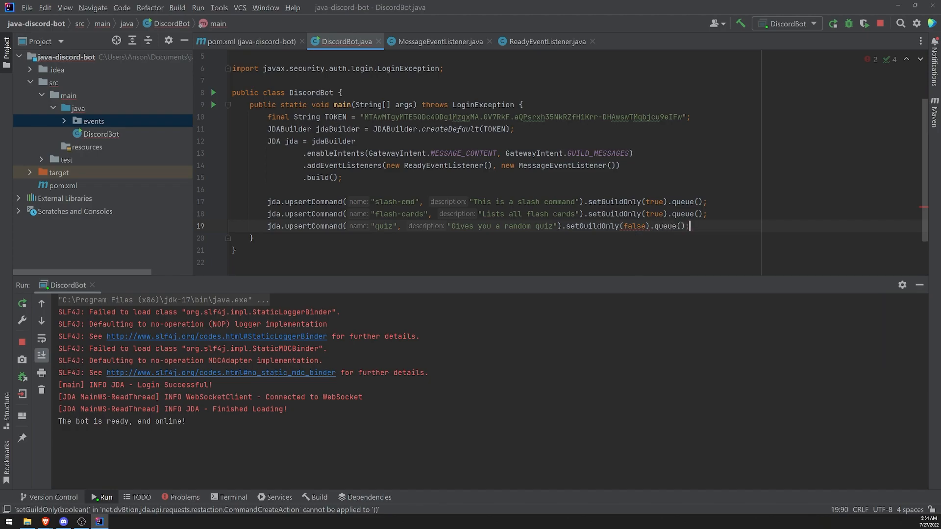
Restart the bot and confirm /quiz appears in Discord's command suggestions, then return to the editor.
key(ctrl+F2)
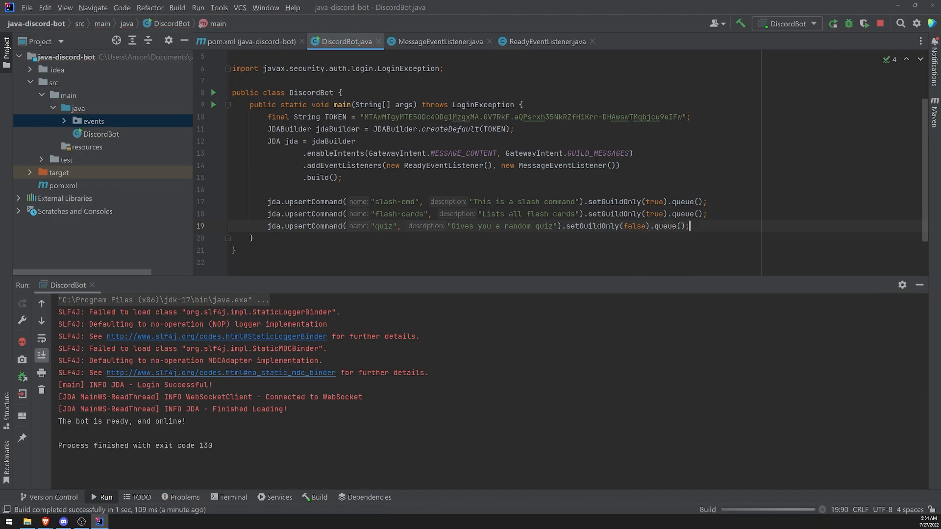
key(shift+F10)
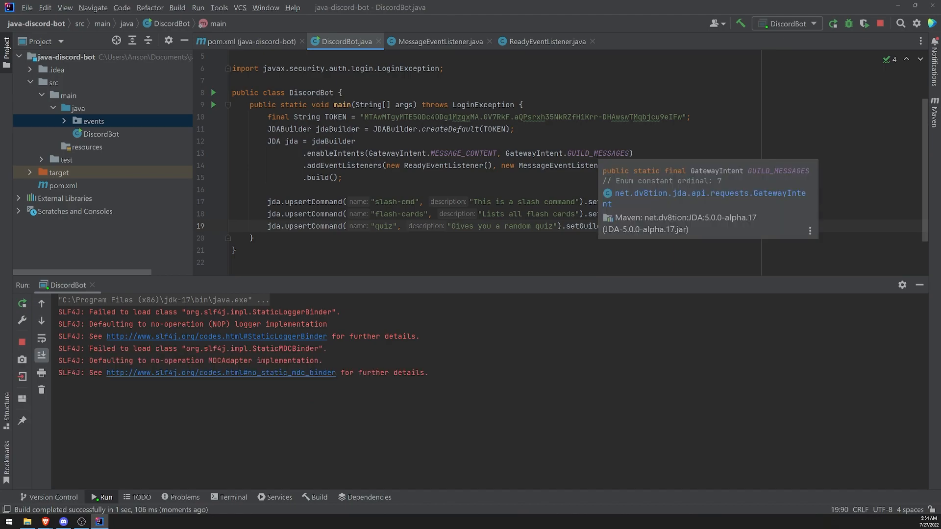
key(alt+Tab)
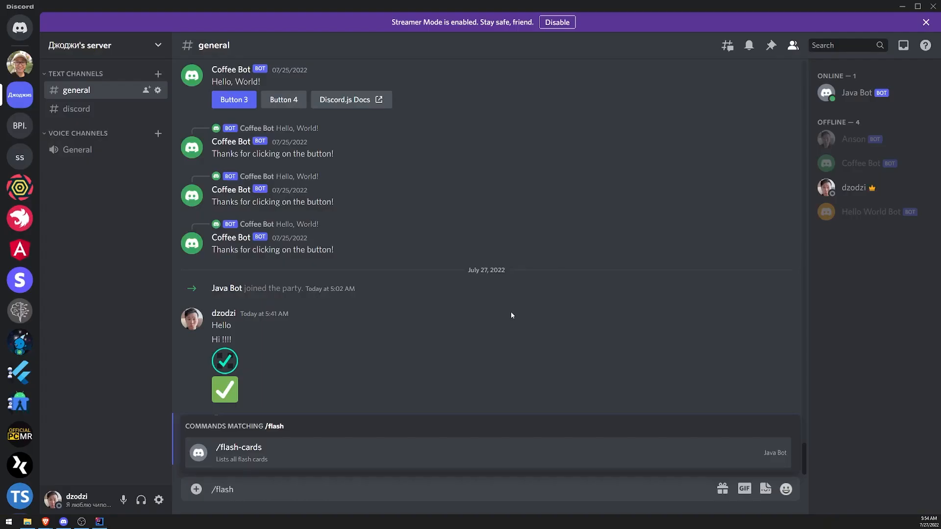
click(349, 459)
key(Return)
text(/qui)
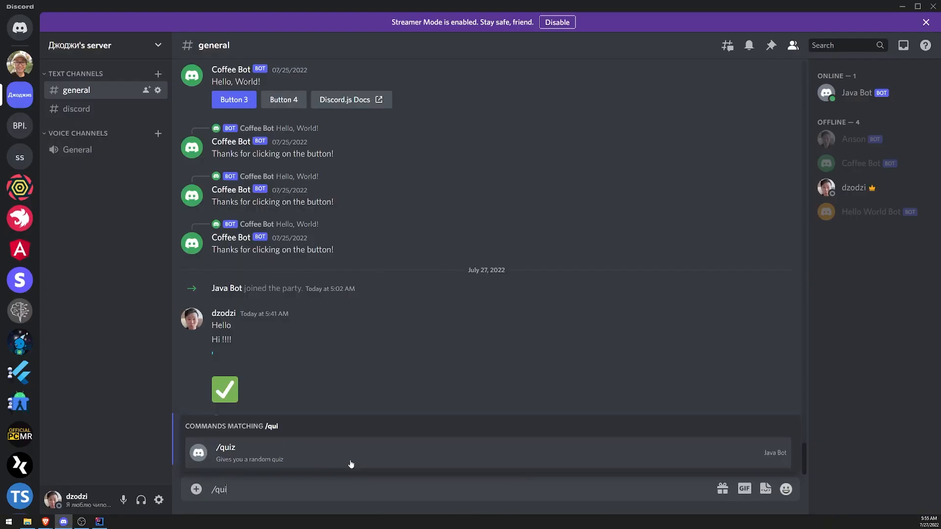
text(z)
key(alt+Tab)
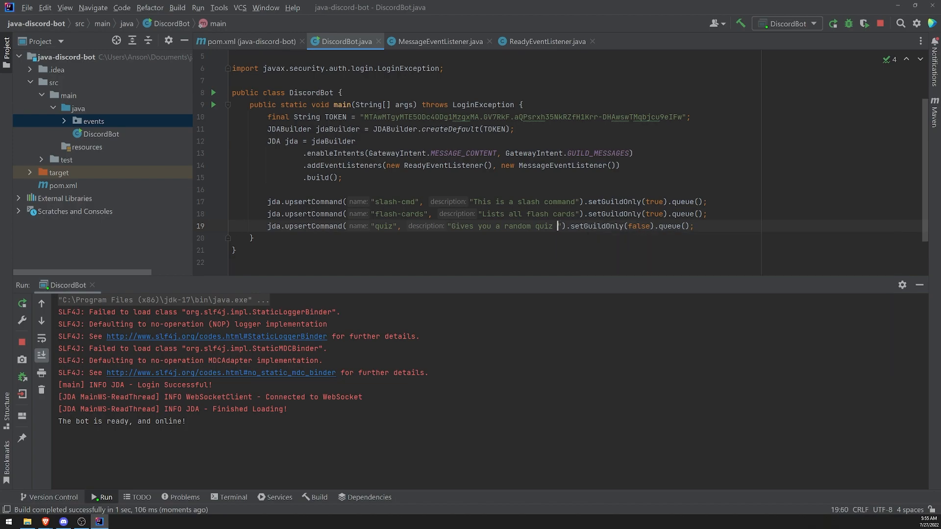
text(and questions)
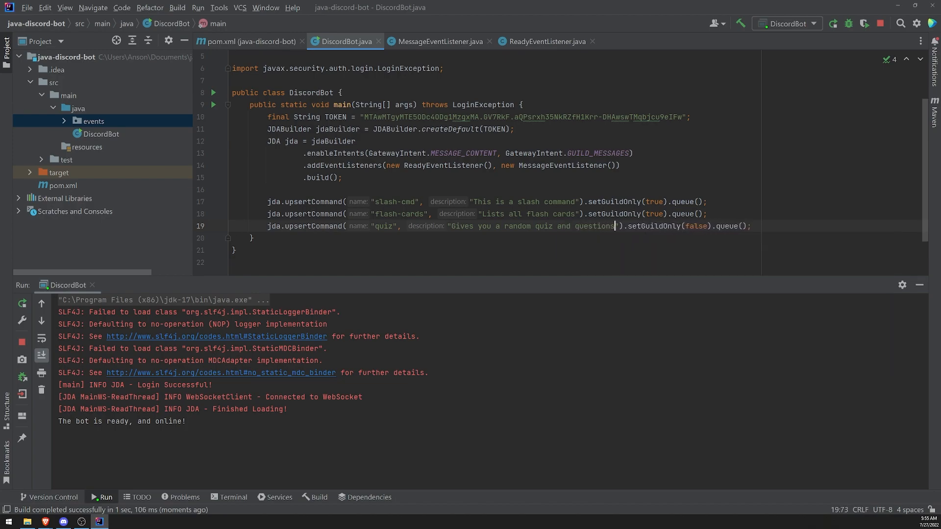
Stop and rebuild the bot, then retype /quiz in Discord and find the old description still shown.
click(833, 24)
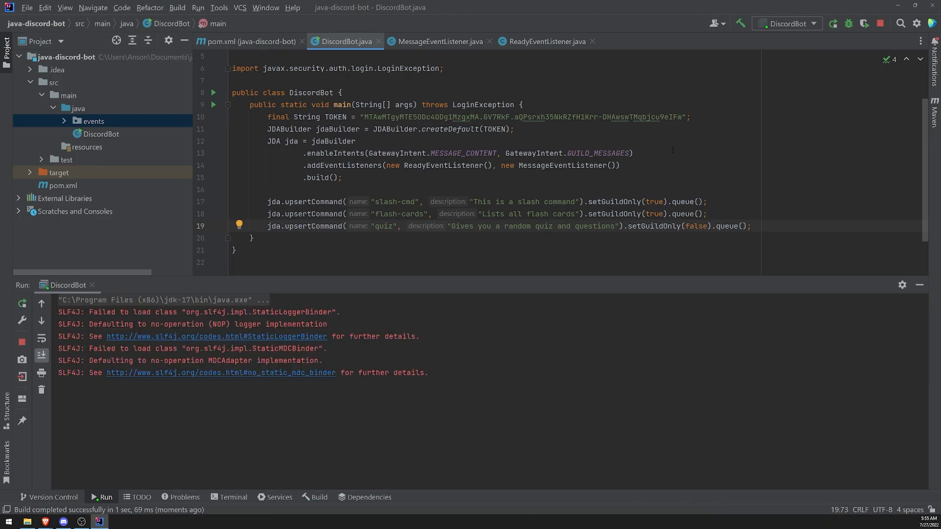
key(alt+Tab)
key(Return)
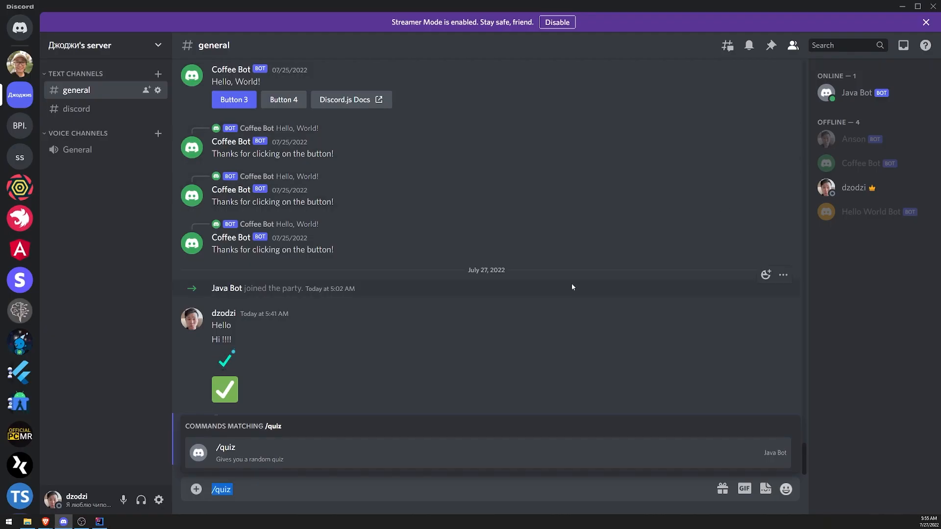
key(Return)
text(/quiz)
key(BackSpace)
key(BackSpace)
key(BackSpace)
text(quiz)
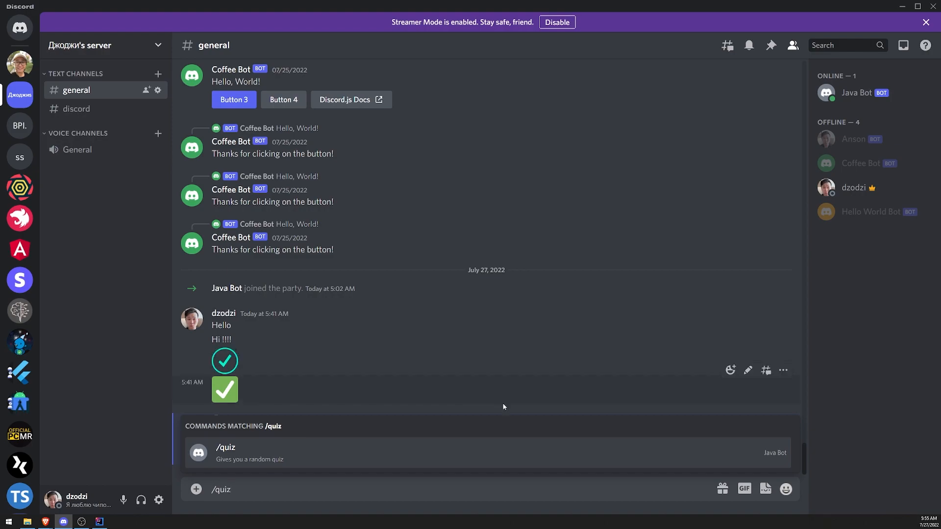
Rerun the bot with the new quiz description; Discord's /quiz still reads 'Gives you a random quiz'.
key(alt+Tab)
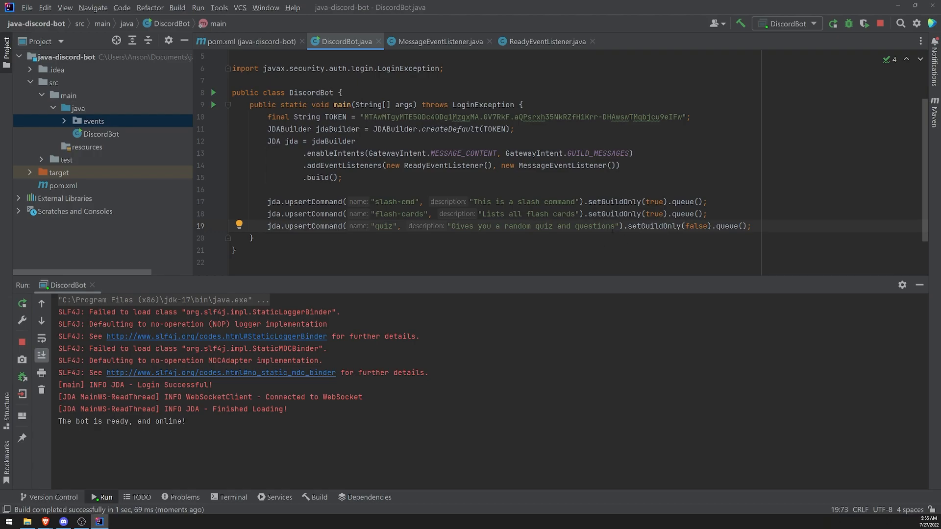
key(alt+Tab)
key(alt+Tab)
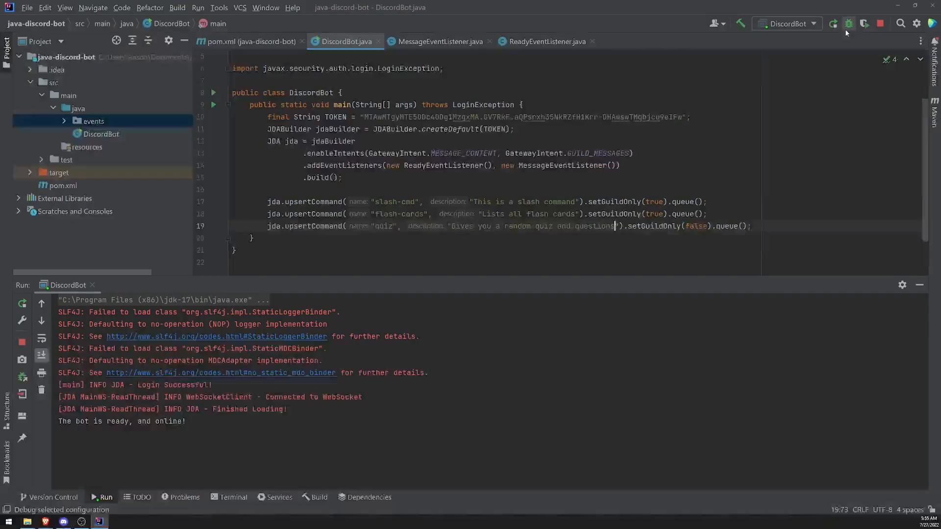
click(838, 25)
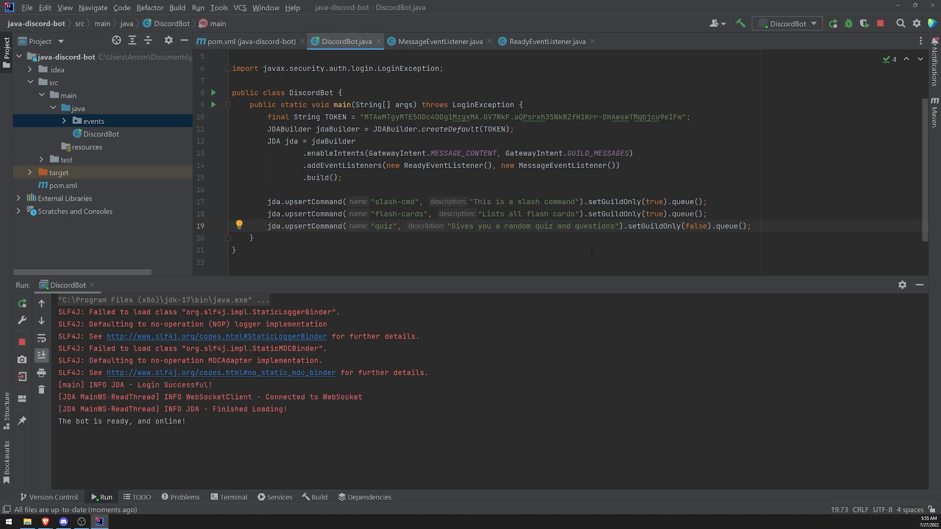
key(alt+Tab)
key(Return)
text(/quiz)
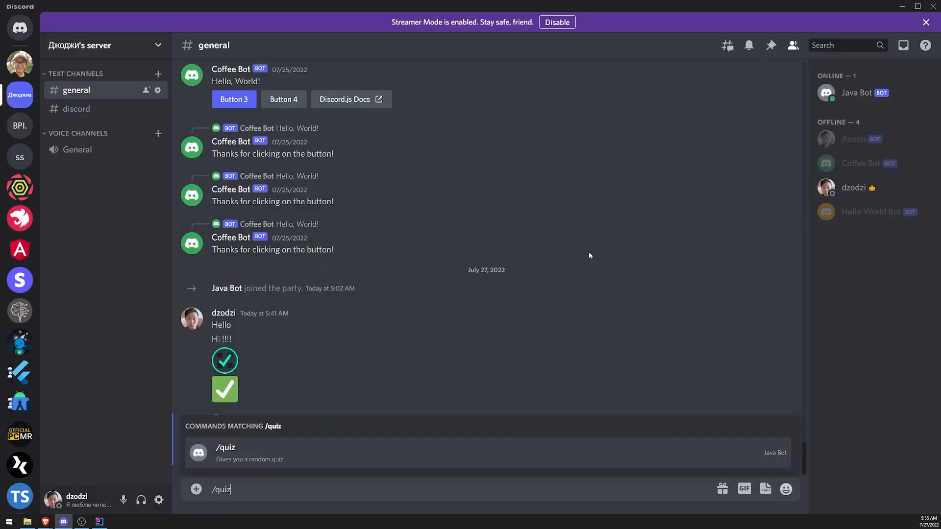
key(alt+Tab)
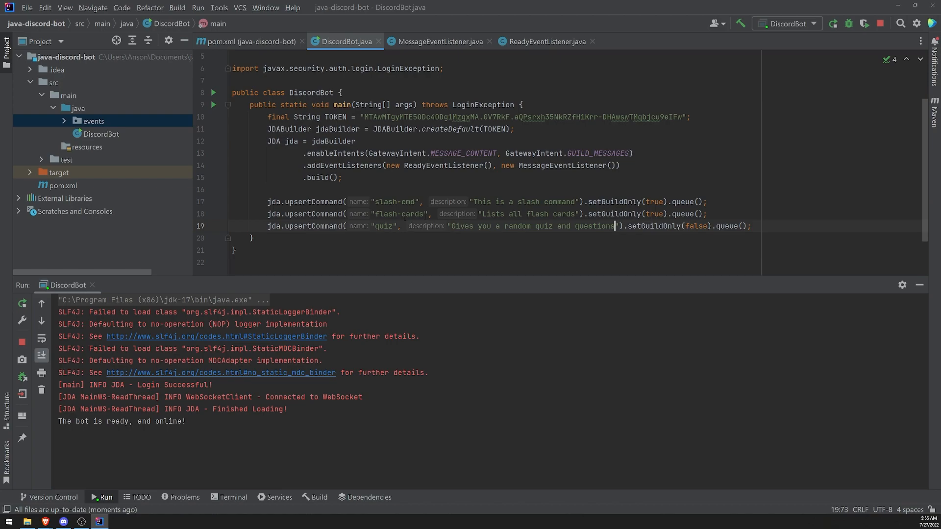
Append 'asdasdd' to the flash-cards description, restart the bot, and see /flash update immediately in Discord.
click(578, 214)
text(asdasdd)
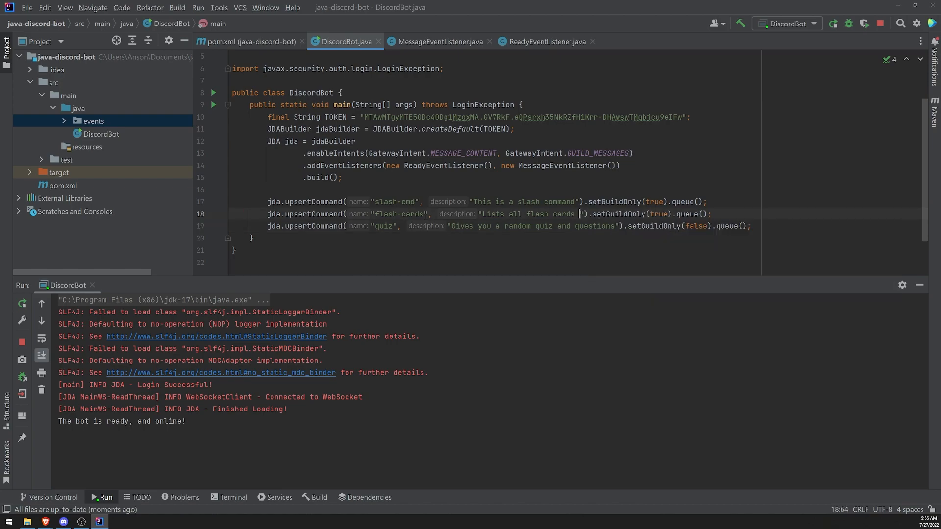
click(832, 24)
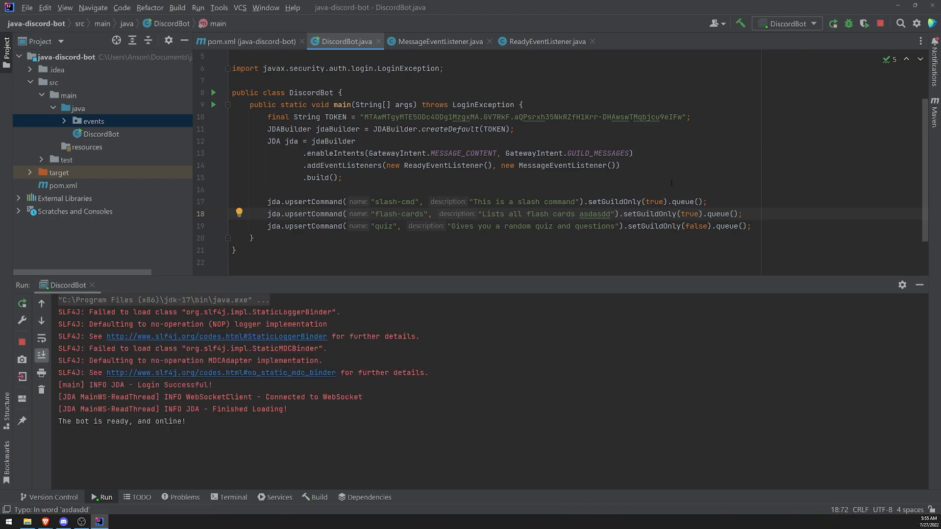
key(alt+Tab)
key(Return)
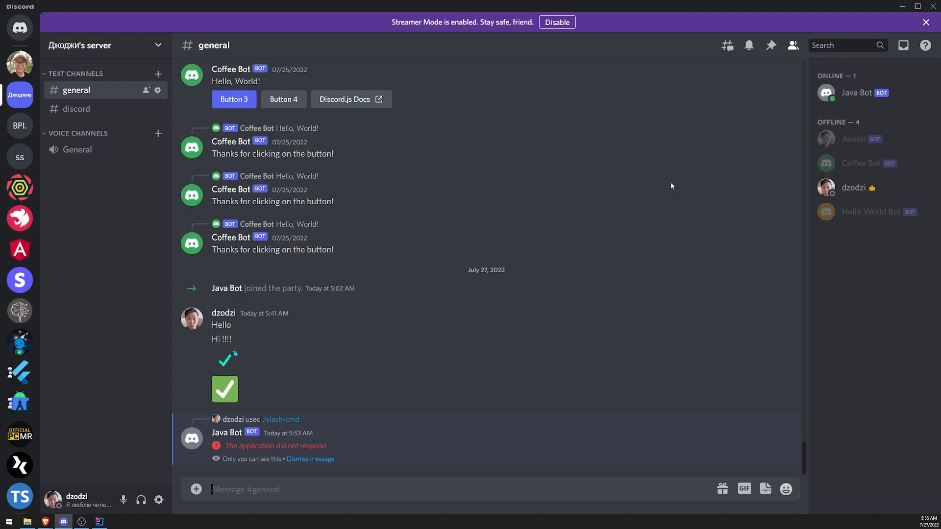
text(/flash)
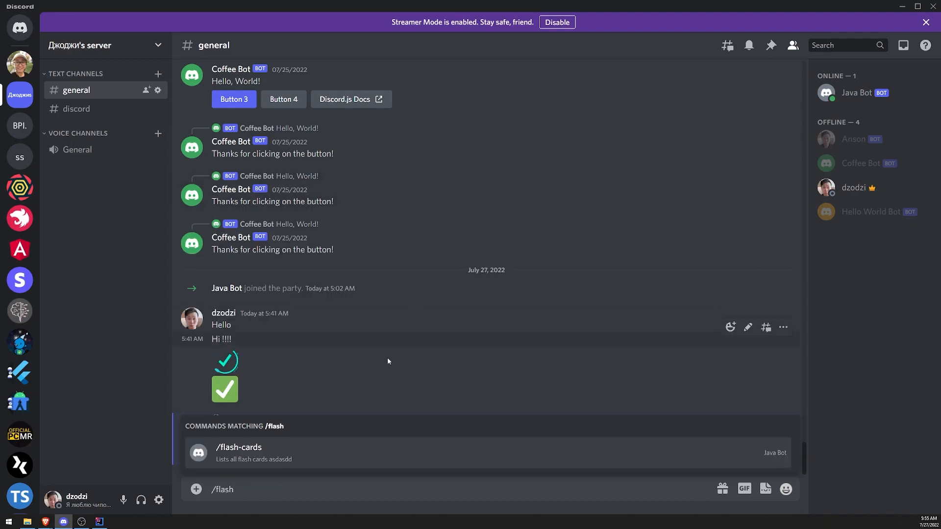
key(alt+Tab)
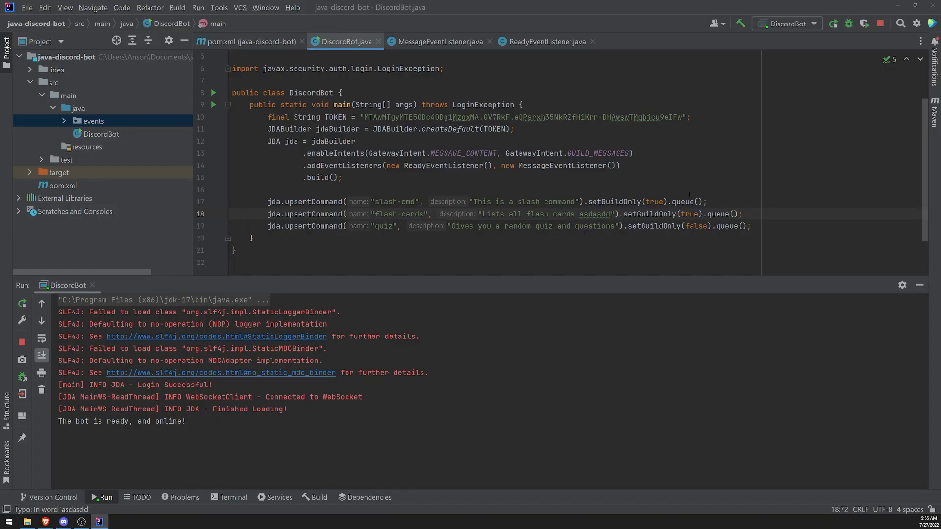